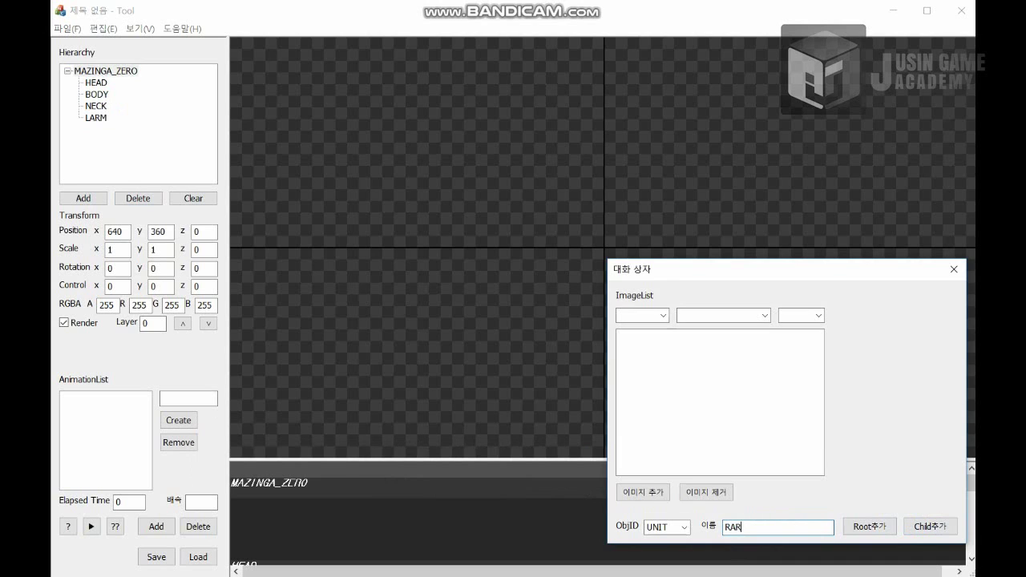
# Add the child parts RARM, LLEG, RLEG and WING under the MAZINGA_ZERO root.
pyautogui.click(930, 527)
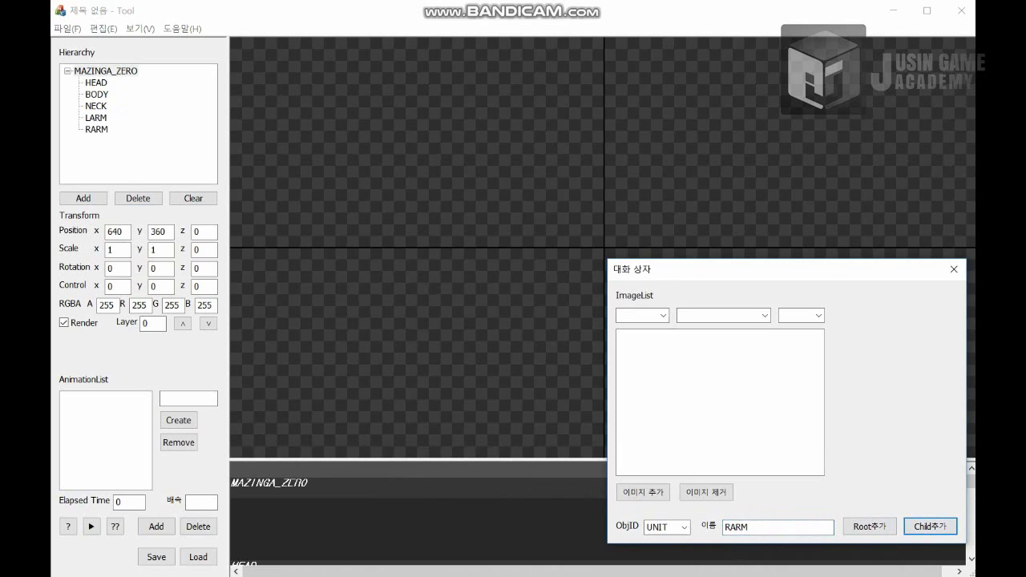
pyautogui.write('LLEG')
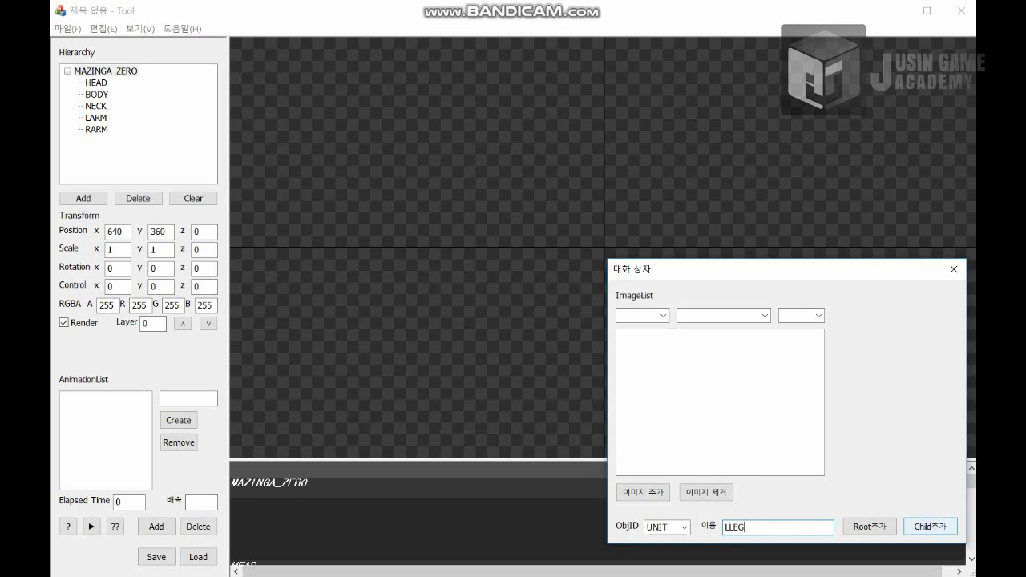
pyautogui.click(930, 527)
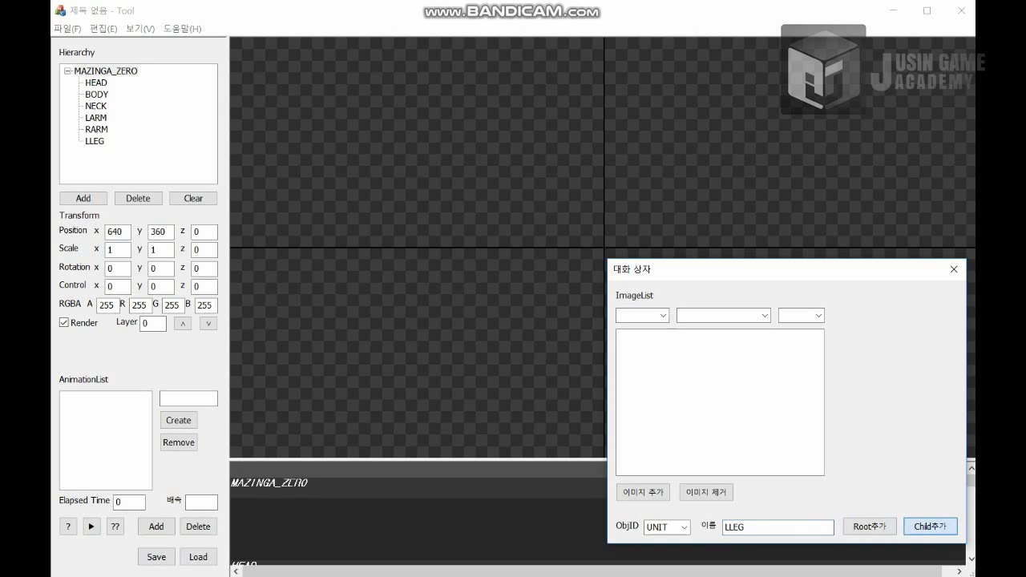
pyautogui.write('RLE')
pyautogui.click(930, 527)
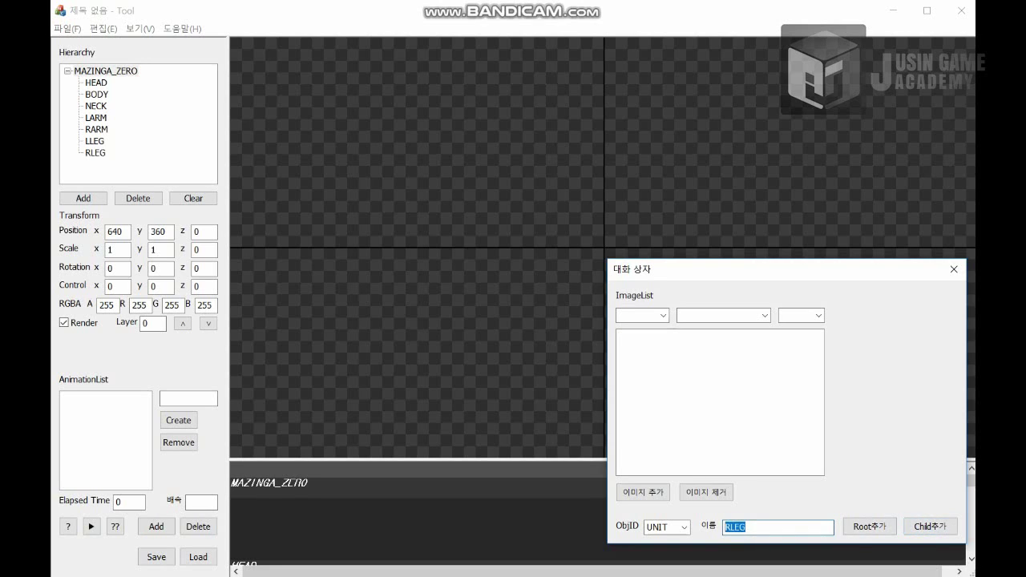
pyautogui.write('WING')
pyautogui.click(930, 526)
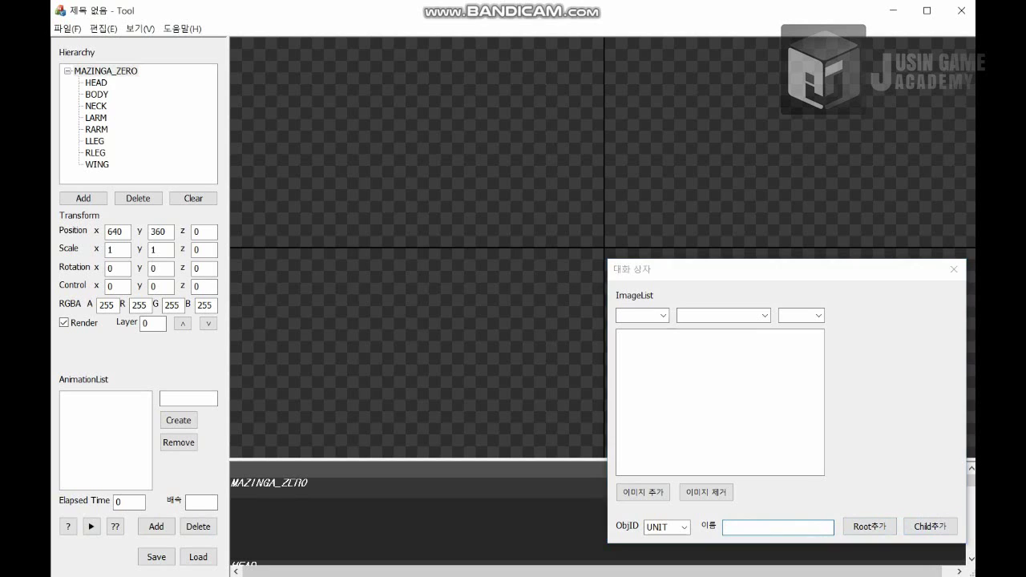
# Add unnamed child objects under HEAD, BODY and NECK, and two each under LARM and RARM.
pyautogui.click(96, 82)
pyautogui.click(930, 527)
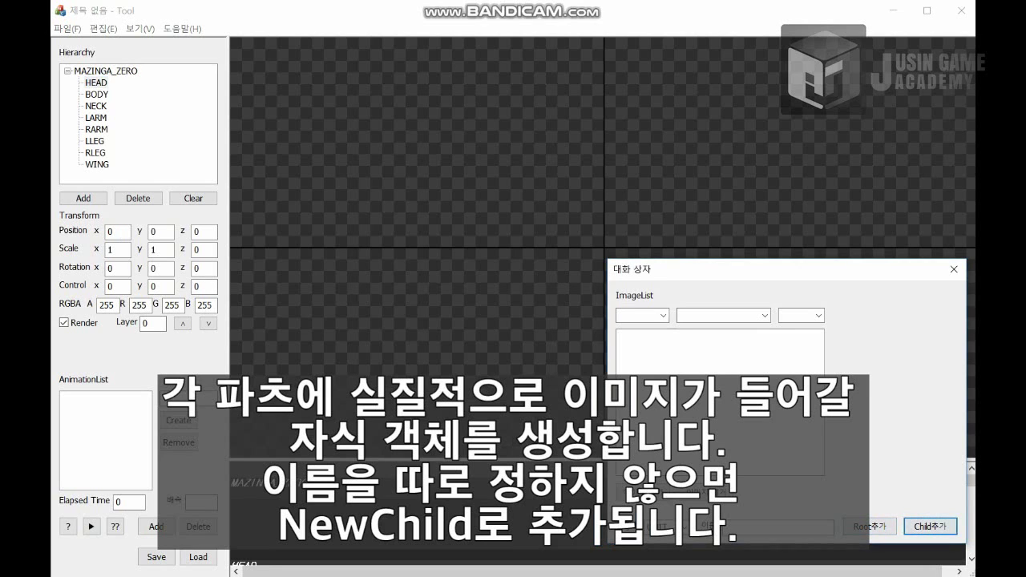
pyautogui.click(930, 526)
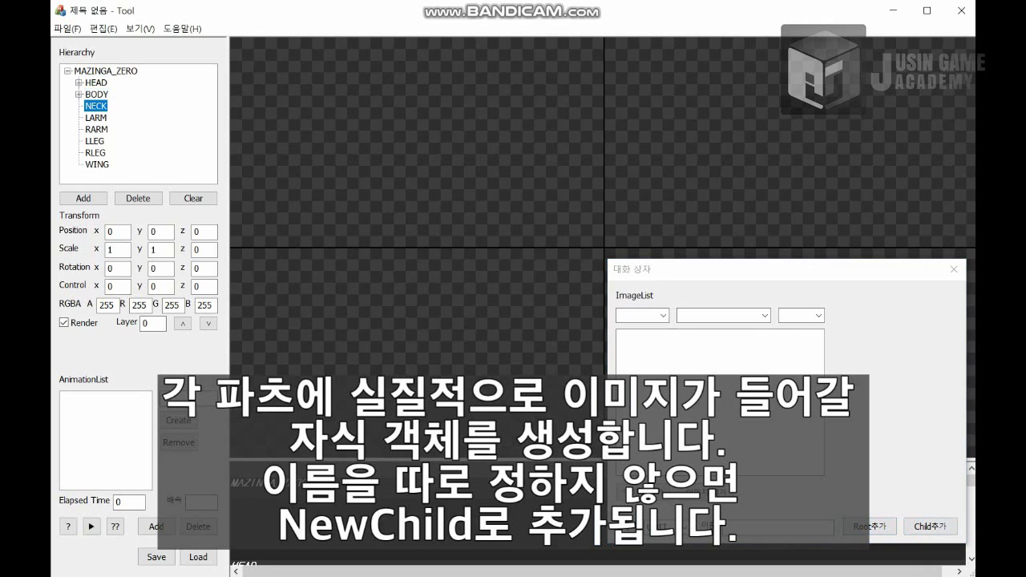
pyautogui.press('Return')
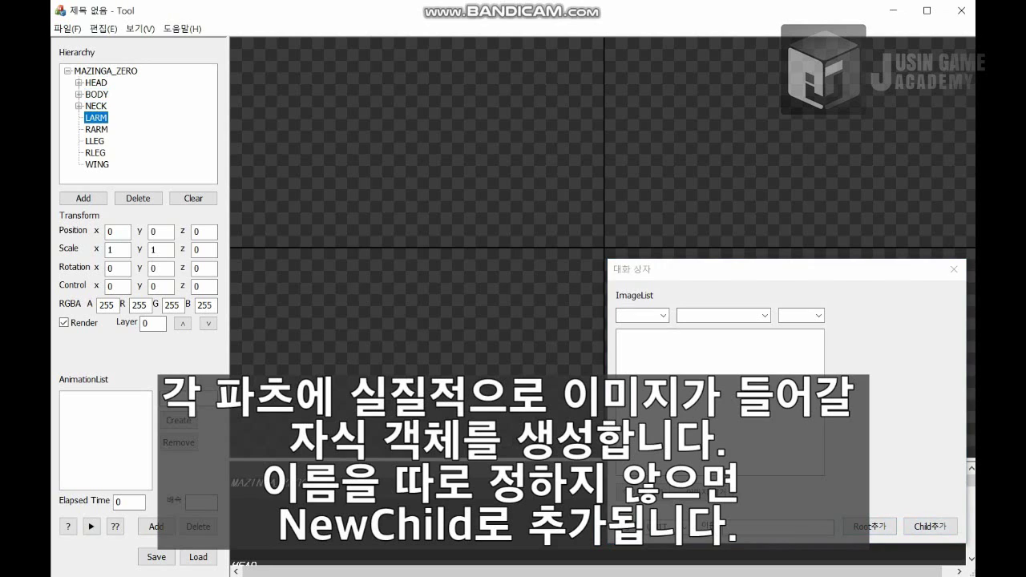
pyautogui.press('Return')
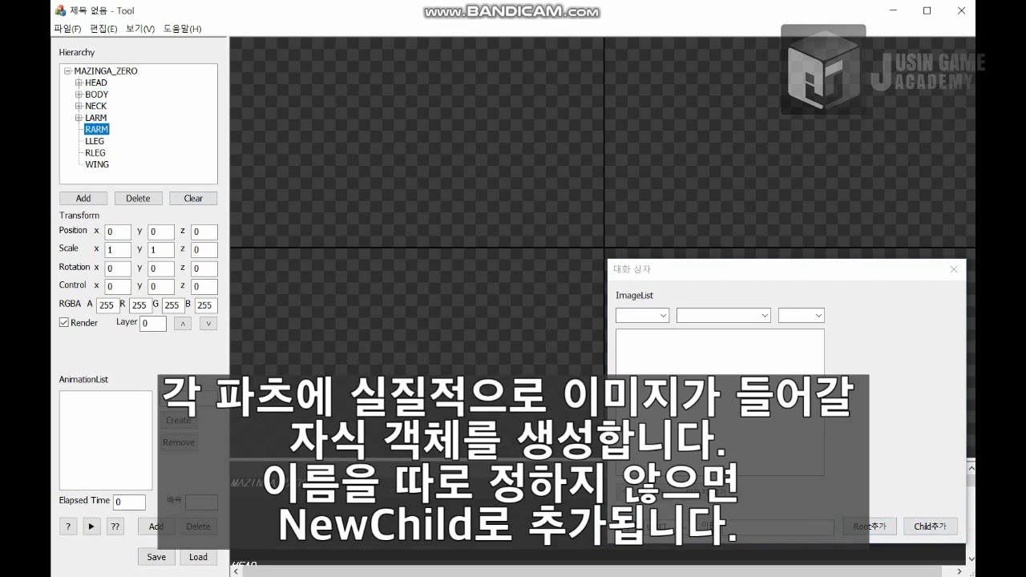
pyautogui.press('Return')
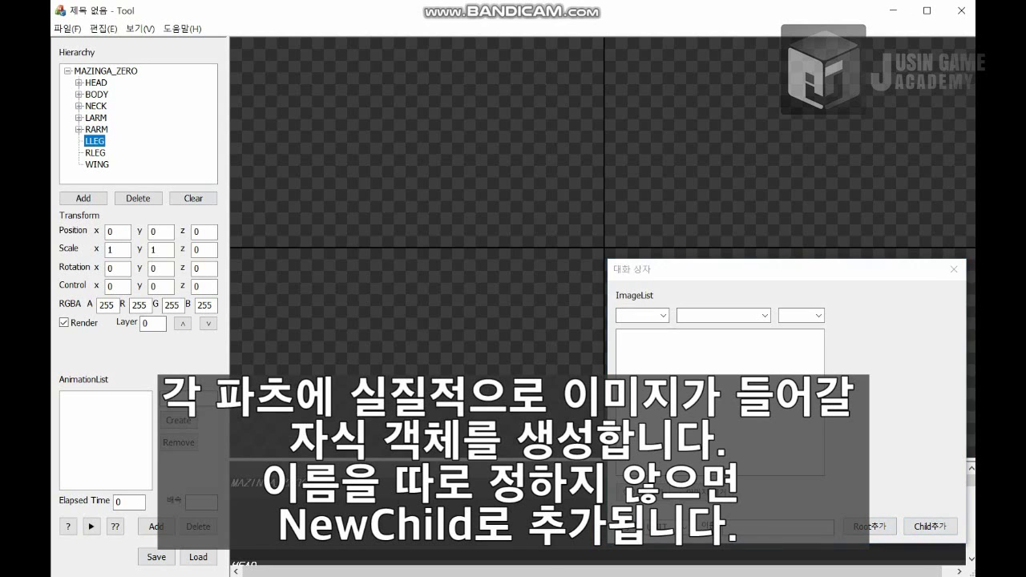
# Add two unnamed child objects each under LLEG and RLEG, and one under WING.
pyautogui.press('Return')
pyautogui.click(95, 152)
pyautogui.press('Return')
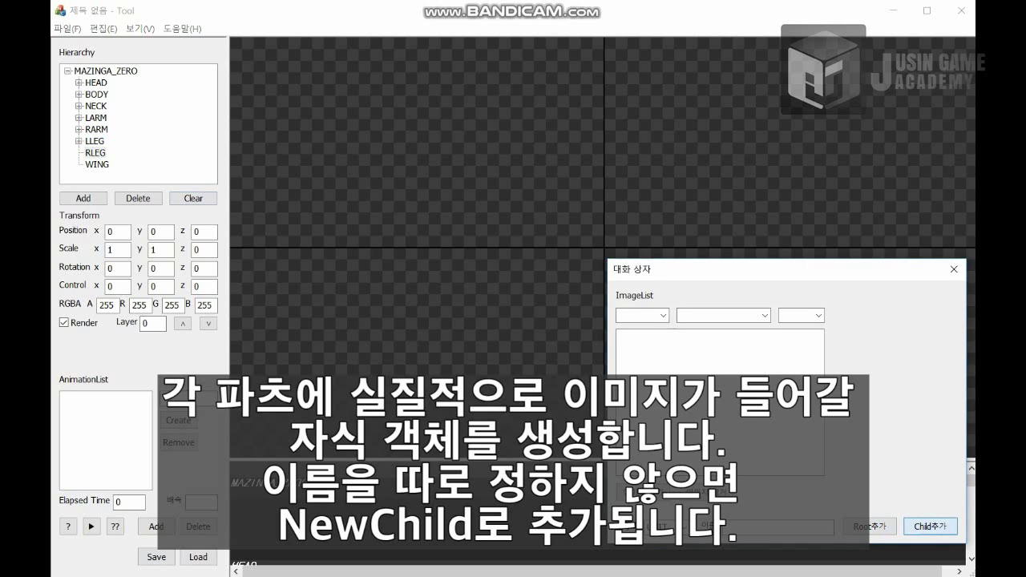
pyautogui.click(97, 163)
pyautogui.hotkey('alt', 'Tab')
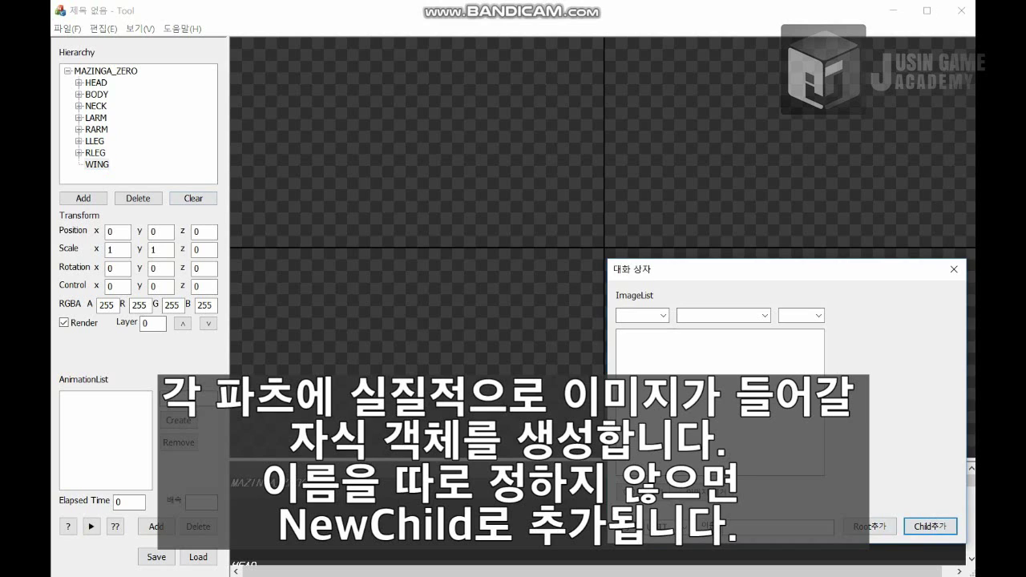
pyautogui.press('Return')
# Expand every part in the hierarchy from HEAD to WING to check its child objects.
pyautogui.click(78, 82)
pyautogui.click(79, 105)
pyautogui.click(78, 129)
pyautogui.scroll(-1, 136, 120)
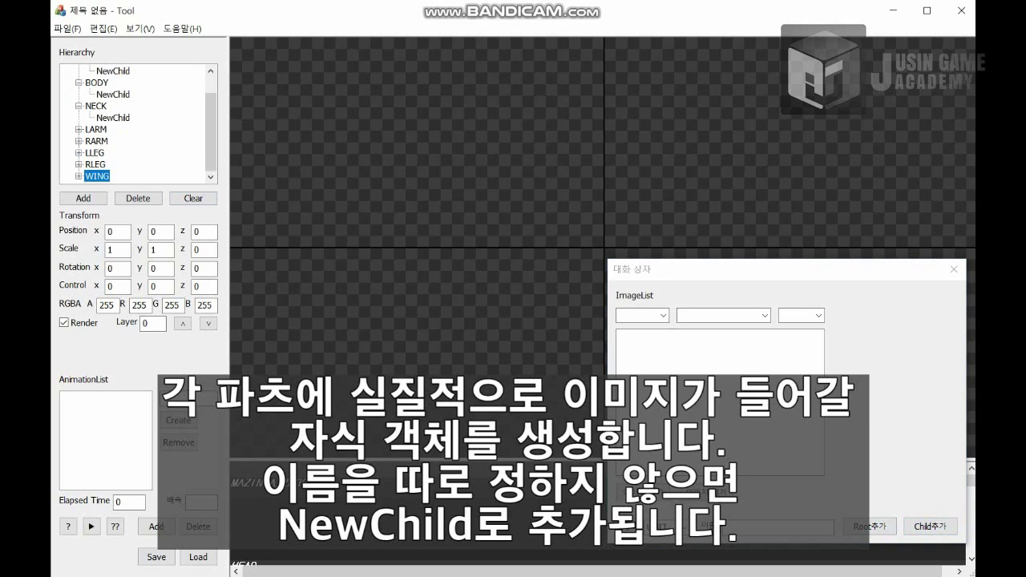
pyautogui.click(79, 129)
pyautogui.scroll(-1, 136, 120)
pyautogui.click(79, 140)
pyautogui.scroll(-1, 136, 120)
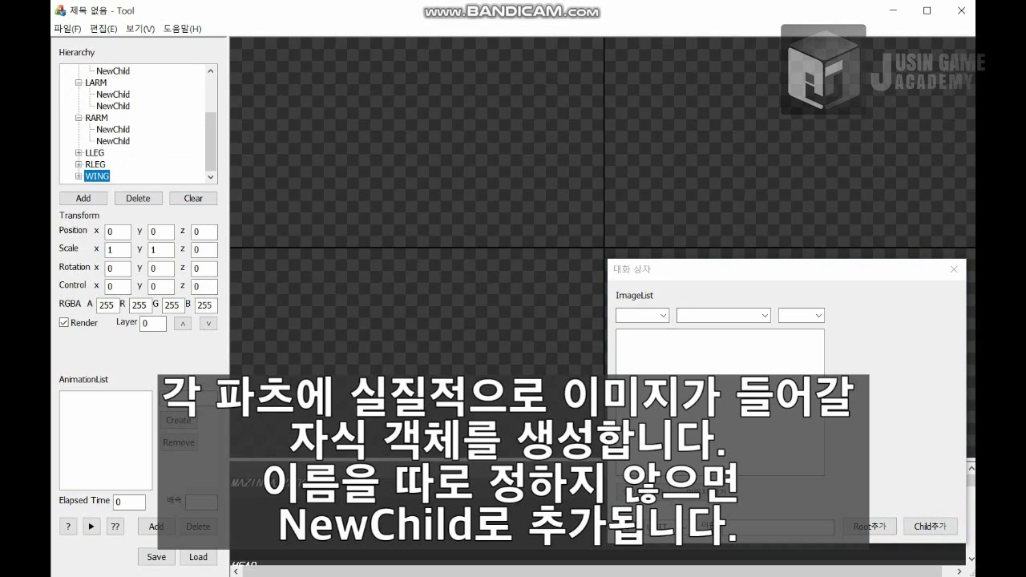
pyautogui.click(79, 153)
pyautogui.scroll(-1, 137, 120)
pyautogui.click(78, 164)
pyautogui.scroll(-1, 136, 120)
pyautogui.click(79, 176)
pyautogui.scroll(-1, 136, 120)
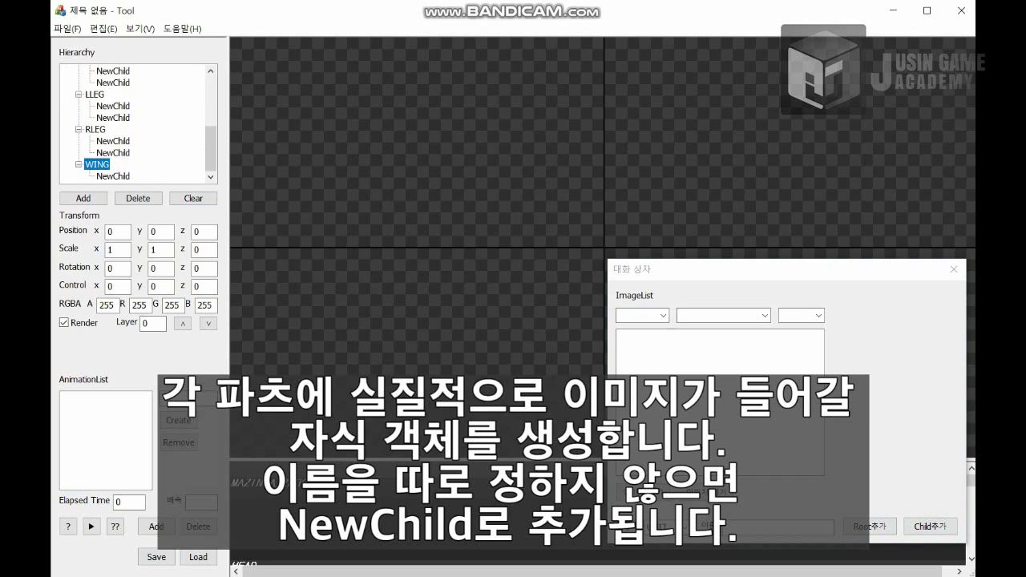
# Collapse the BODY, NECK, LARM, RARM, LLEG and RLEG branches in the hierarchy.
pyautogui.scroll(5, 137, 120)
pyautogui.click(79, 106)
pyautogui.click(78, 117)
pyautogui.click(78, 130)
pyautogui.click(78, 140)
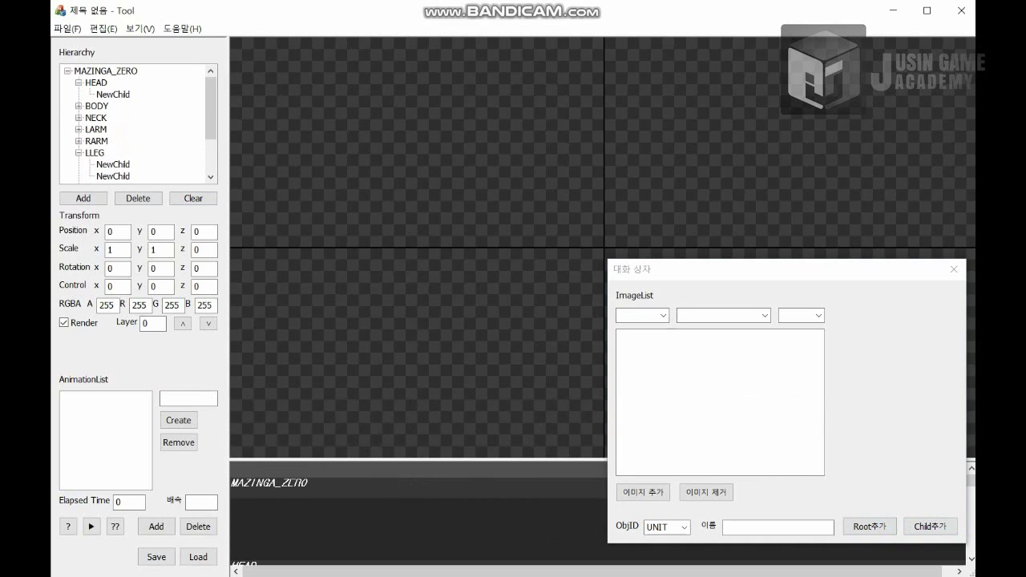
pyautogui.click(79, 153)
pyautogui.click(78, 163)
# Assign image 0 from set 0 of the UNIT images for MAZINGA_ZERO to the HEAD part's child object.
pyautogui.click(97, 83)
pyautogui.click(113, 94)
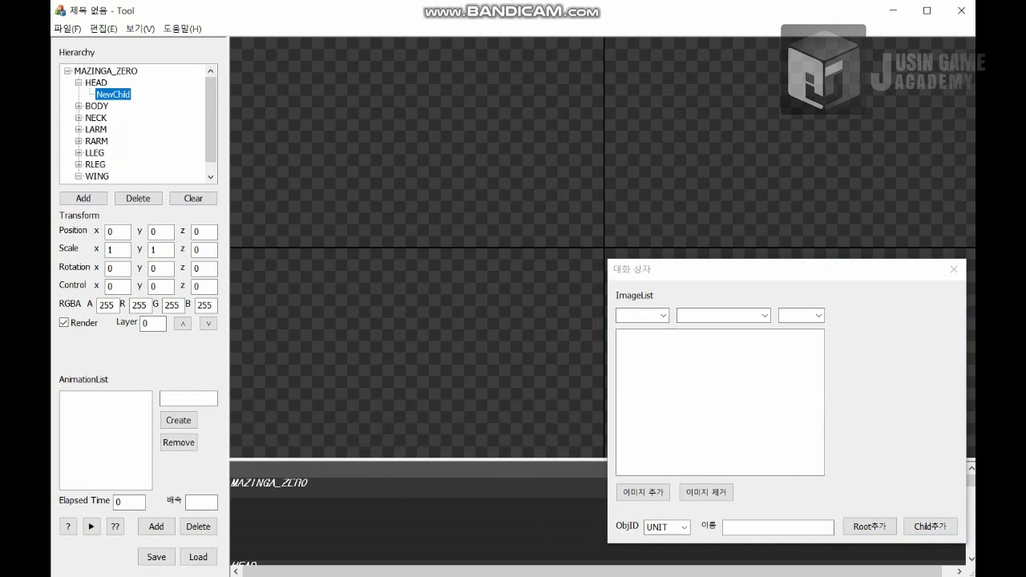
pyautogui.click(663, 315)
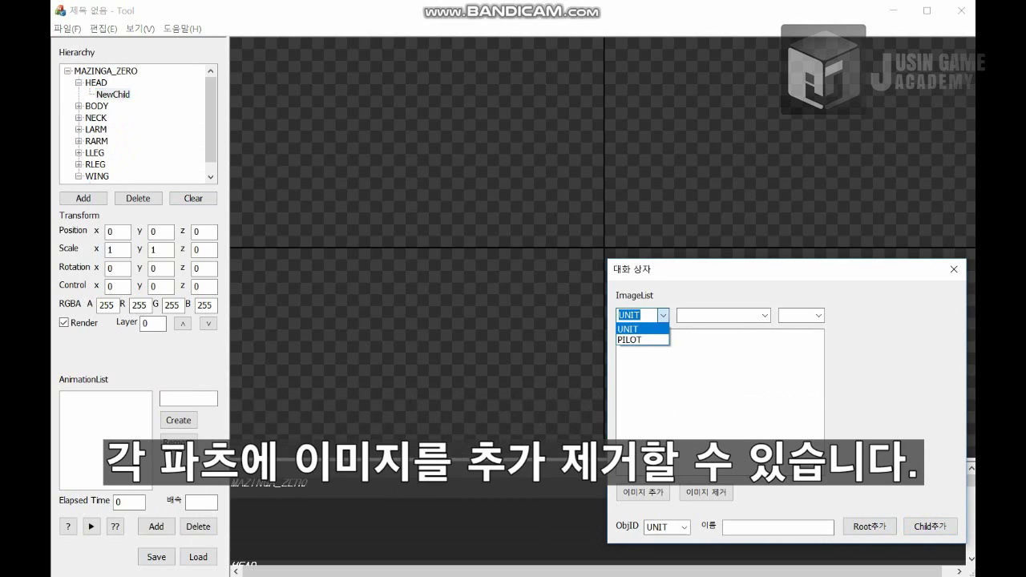
pyautogui.click(629, 329)
pyautogui.click(765, 315)
pyautogui.click(714, 360)
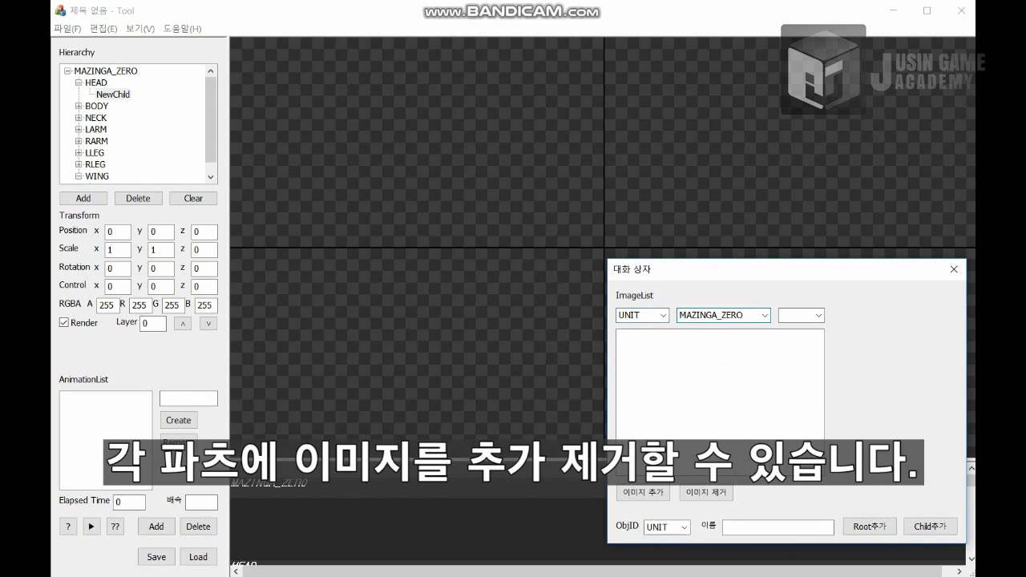
pyautogui.click(818, 315)
pyautogui.click(794, 329)
pyautogui.click(642, 336)
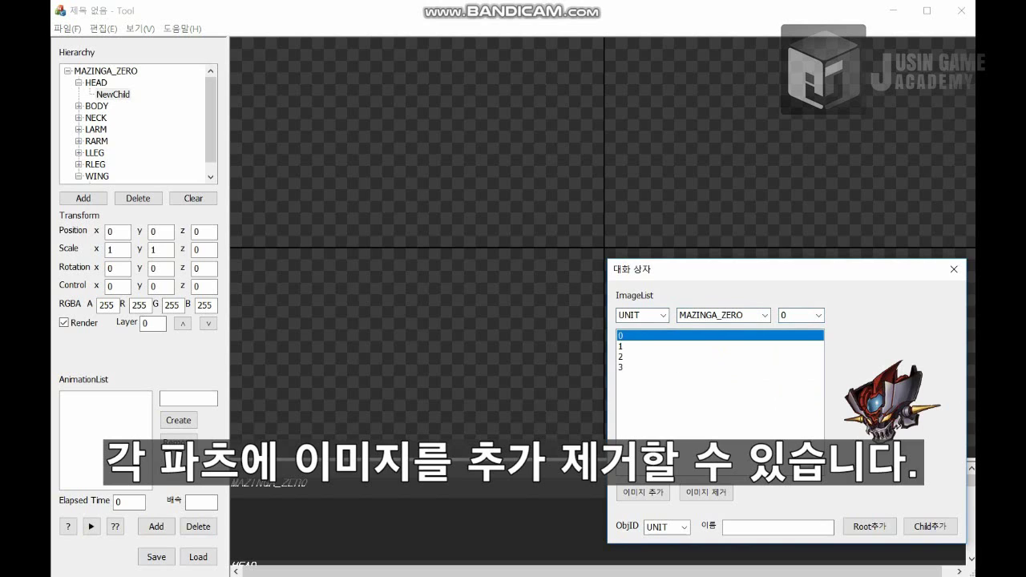
pyautogui.click(644, 492)
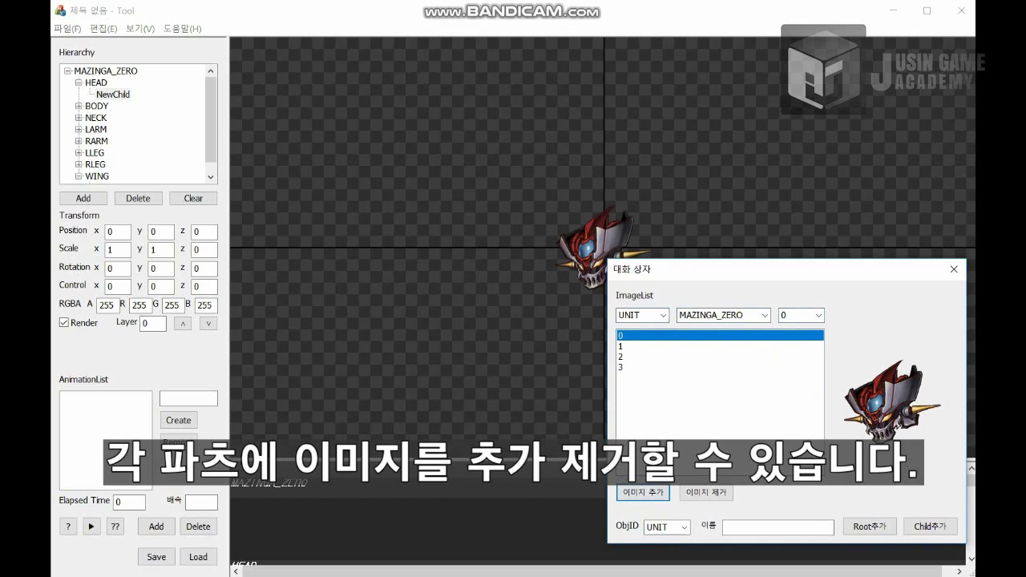
# Assign image 2 from MAZINGA_ZERO image set 1 to the BODY part's child object.
pyautogui.click(113, 117)
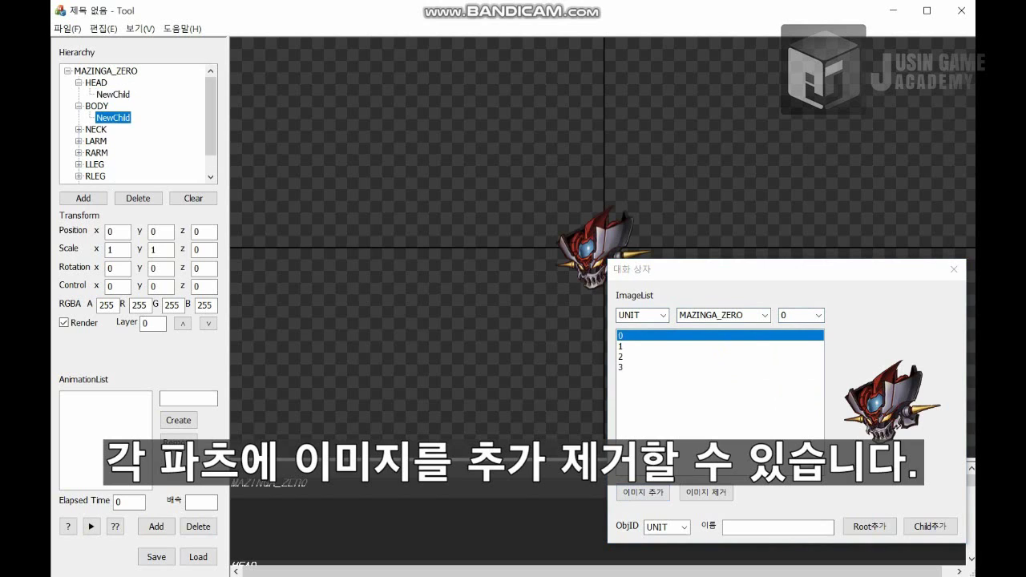
pyautogui.click(818, 315)
pyautogui.click(802, 339)
pyautogui.click(641, 346)
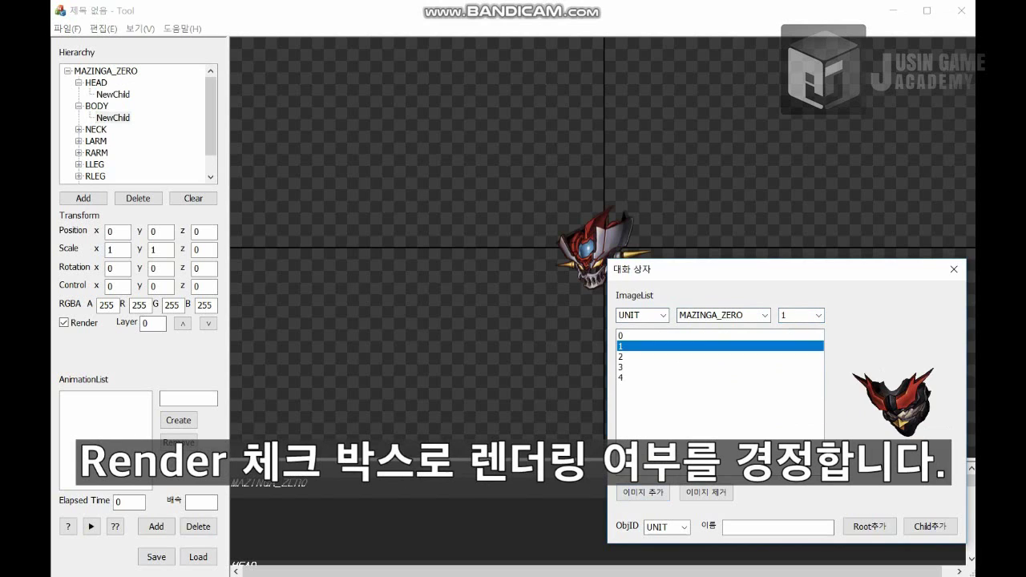
pyautogui.click(641, 355)
pyautogui.click(644, 492)
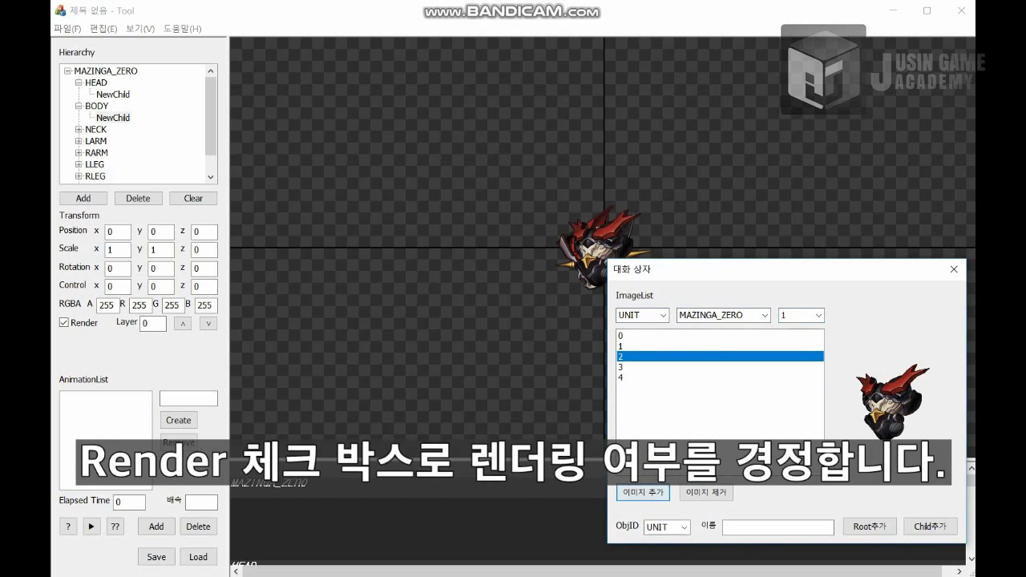
# Select the NECK part's child object and list the images of MAZINGA_ZERO set 11.
pyautogui.click(96, 129)
pyautogui.click(95, 129)
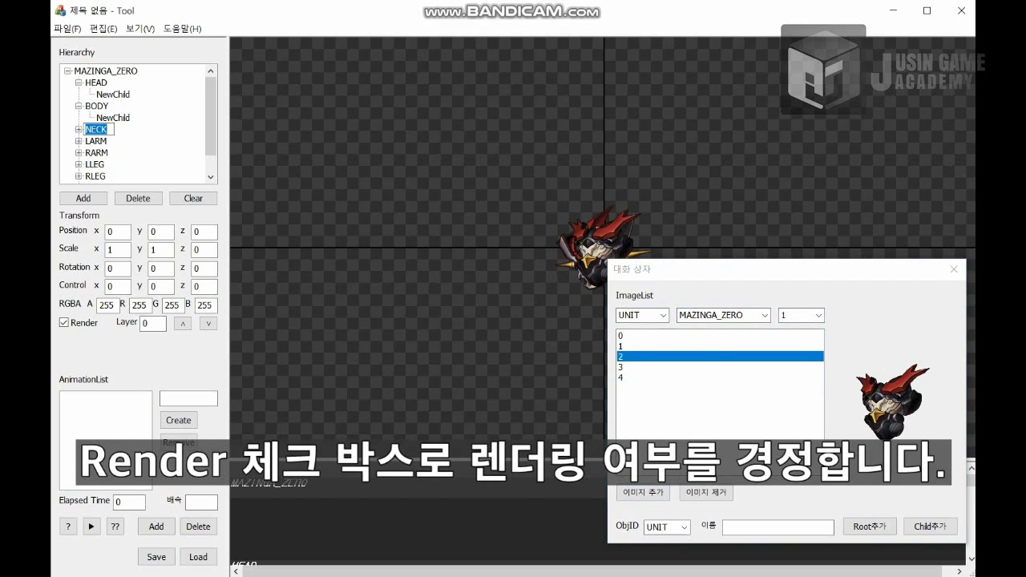
pyautogui.press('Return')
pyautogui.click(113, 117)
pyautogui.click(64, 323)
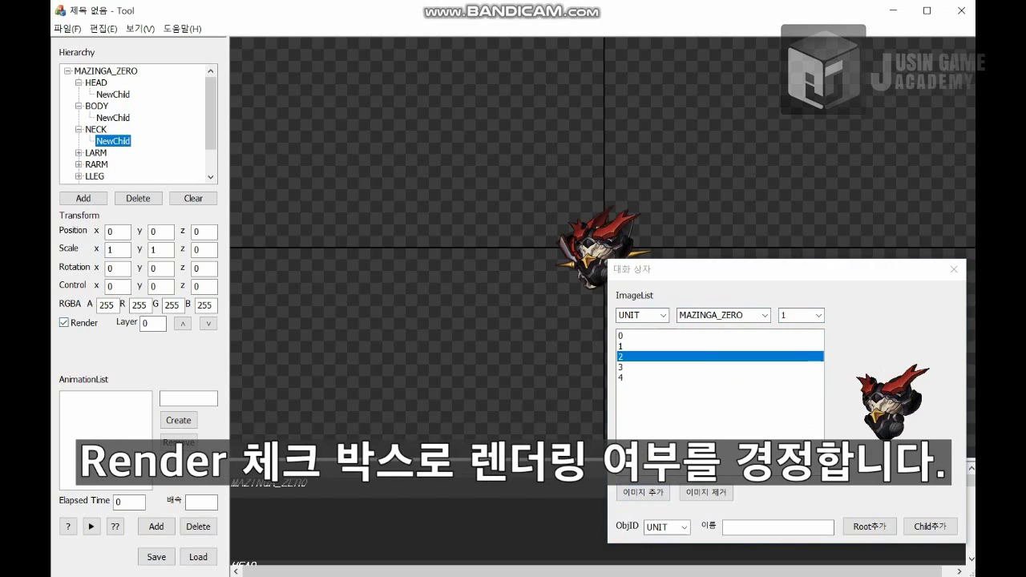
pyautogui.hotkey('alt', 'Down')
pyautogui.press('Down')
pyautogui.press('Down')
pyautogui.press('Return')
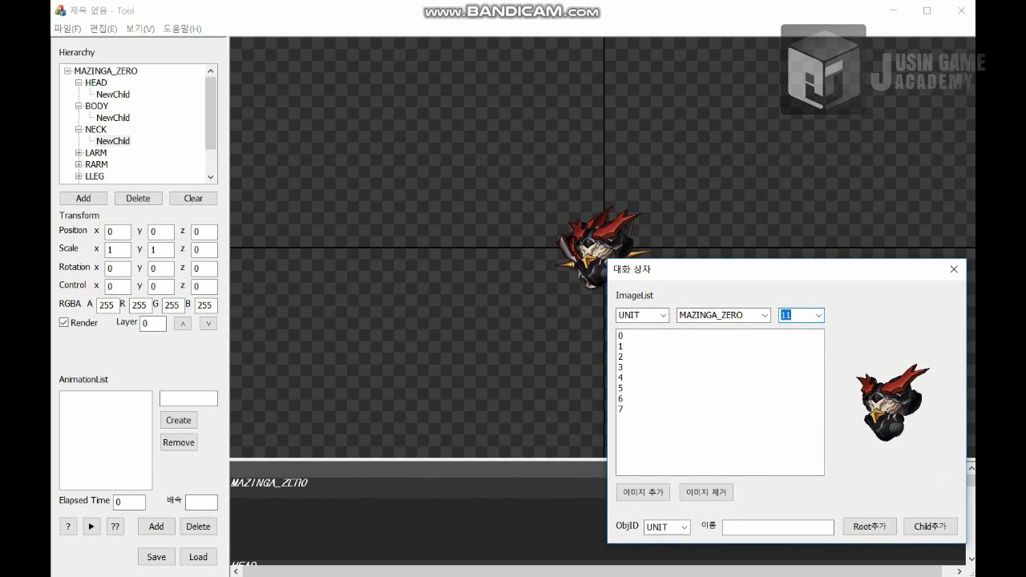
# Assign image 7 from the listed set to the NECK part's child object.
pyautogui.press('Tab')
pyautogui.press('Down')
pyautogui.press('Down')
pyautogui.press('Down')
pyautogui.press('Down')
pyautogui.press('Down')
pyautogui.press('Down')
pyautogui.press('Down')
pyautogui.press('Tab')
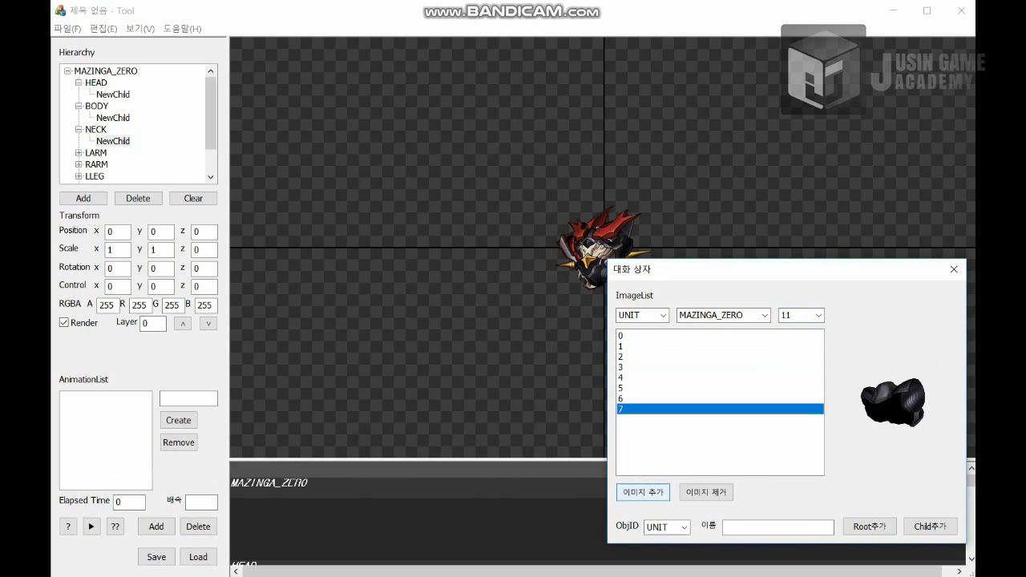
pyautogui.press('Return')
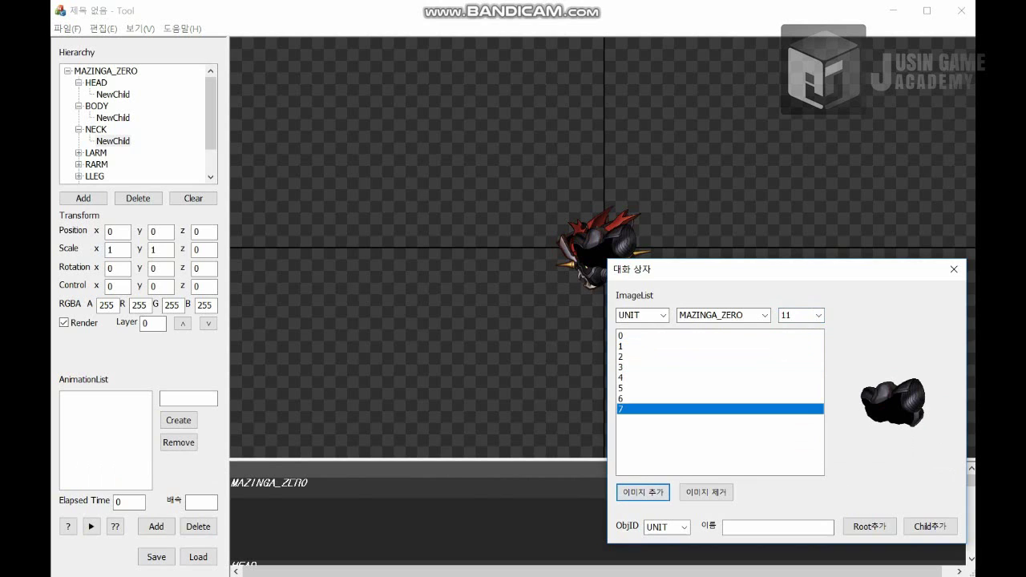
# Assign image 2 of set 2 to LARM's first child object and image 2 of set 3 to its second.
pyautogui.click(113, 164)
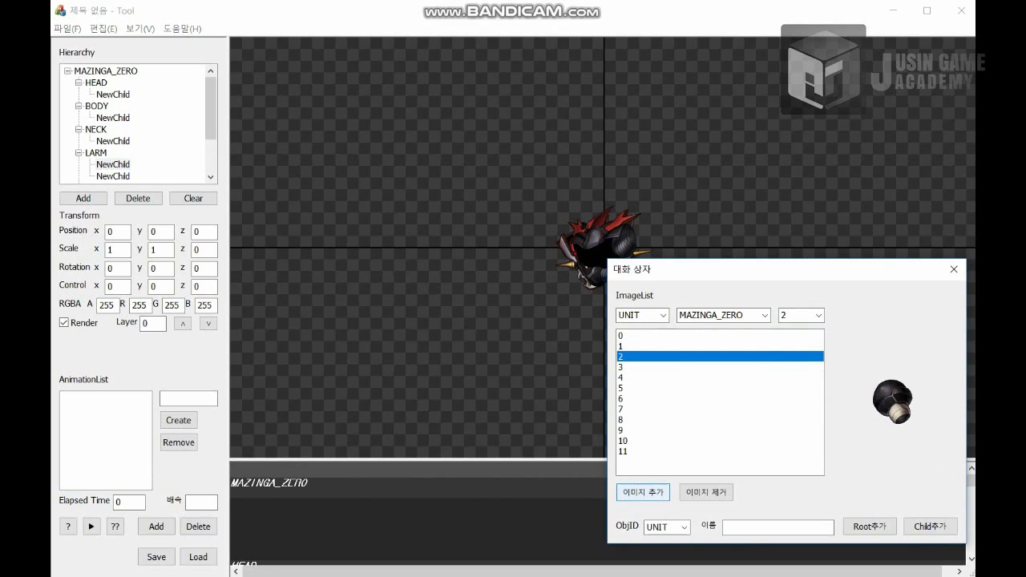
pyautogui.click(113, 176)
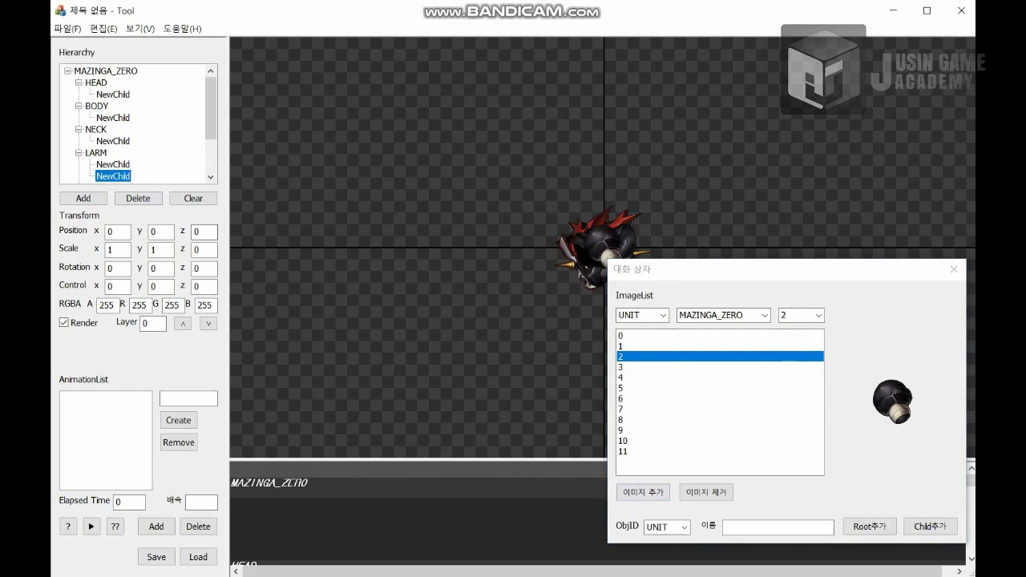
pyautogui.click(817, 315)
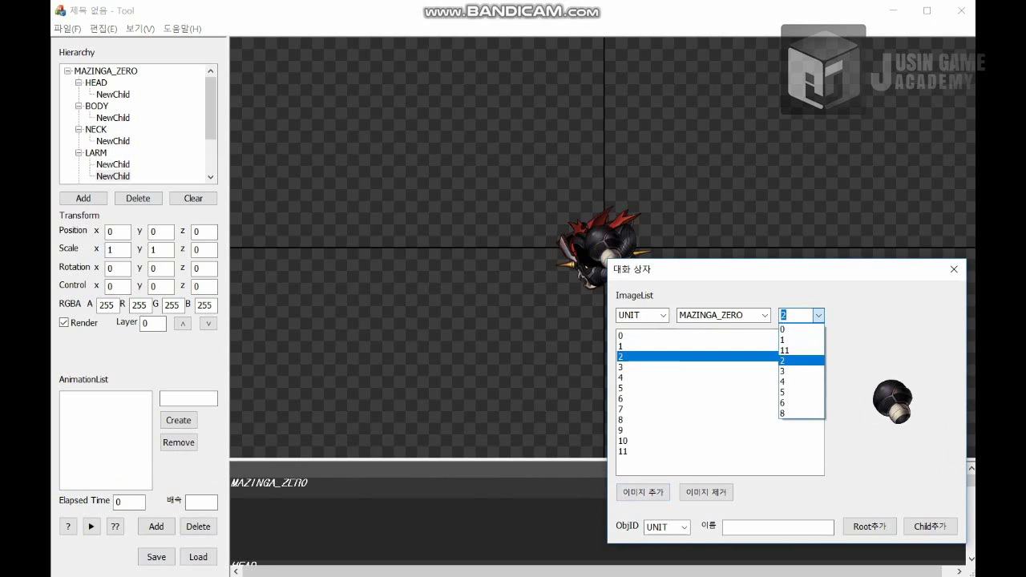
pyautogui.click(800, 360)
pyautogui.click(641, 345)
pyautogui.click(642, 367)
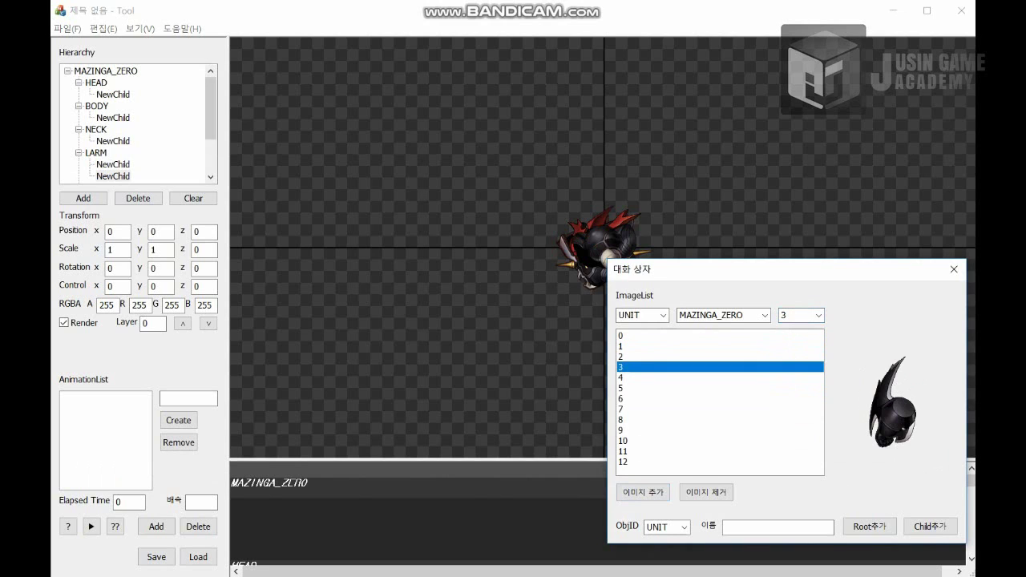
pyautogui.click(641, 377)
pyautogui.click(641, 387)
pyautogui.click(642, 366)
pyautogui.click(641, 356)
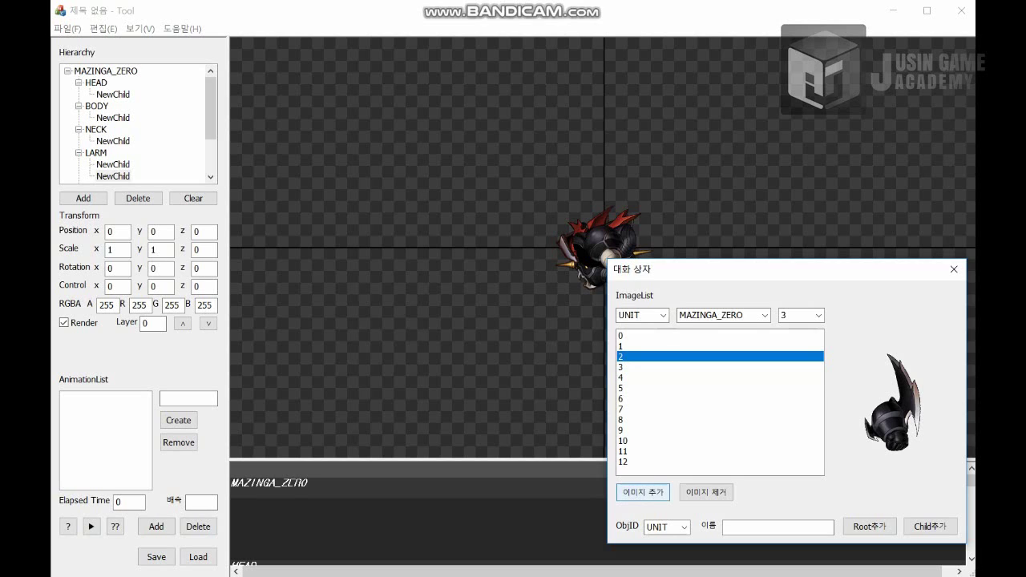
pyautogui.click(643, 491)
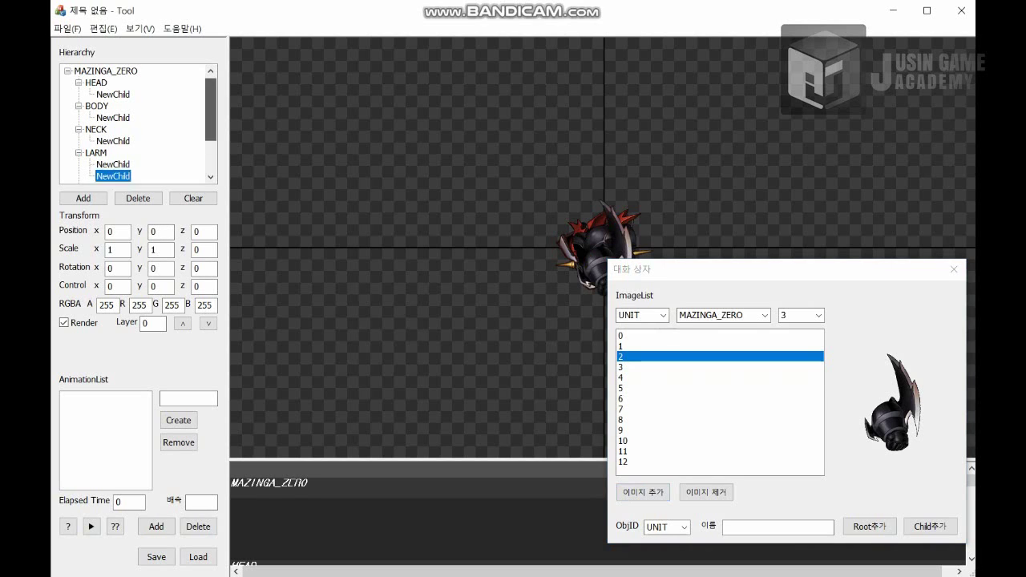
# Assign image 3 of MAZINGA_ZERO set 2 to RARM's first child object.
pyautogui.scroll(-2, 136, 124)
pyautogui.click(113, 141)
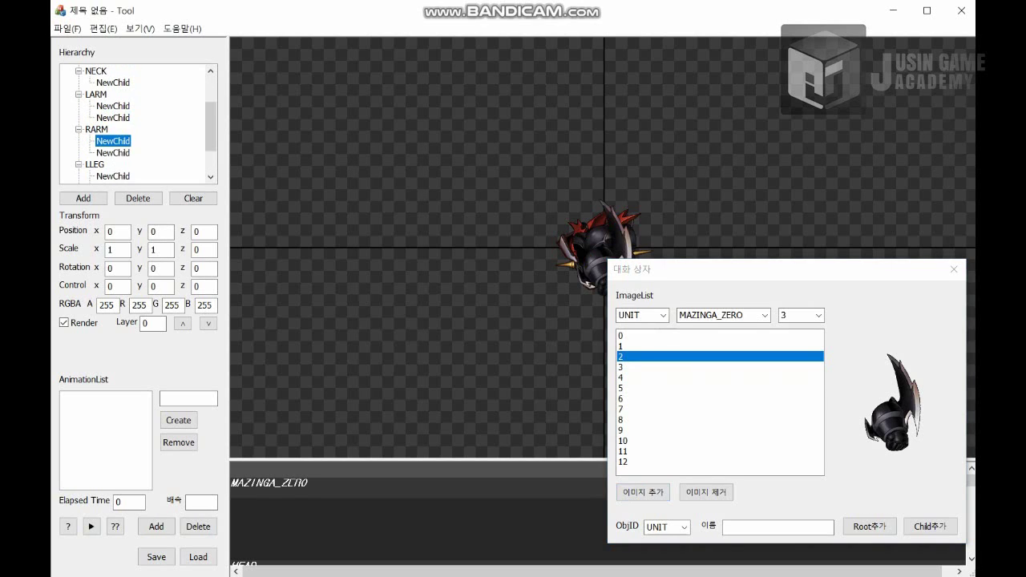
pyautogui.click(801, 315)
pyautogui.click(801, 350)
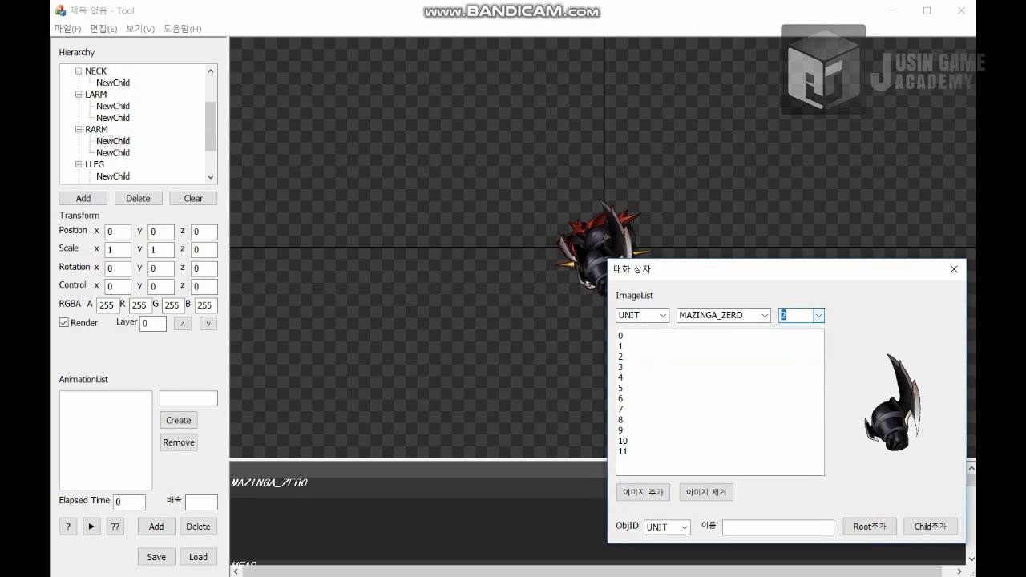
pyautogui.click(634, 346)
pyautogui.click(633, 366)
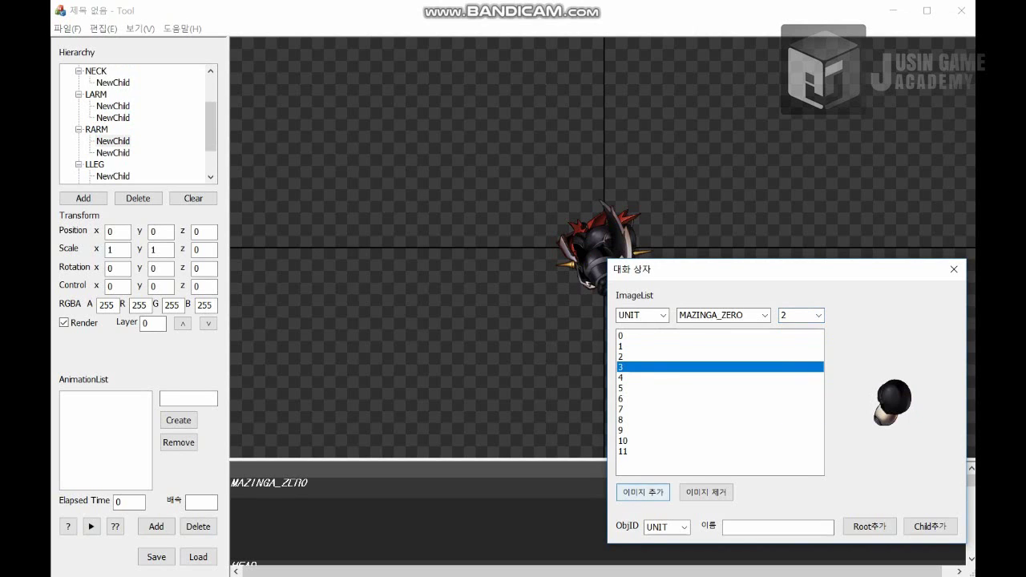
pyautogui.click(643, 493)
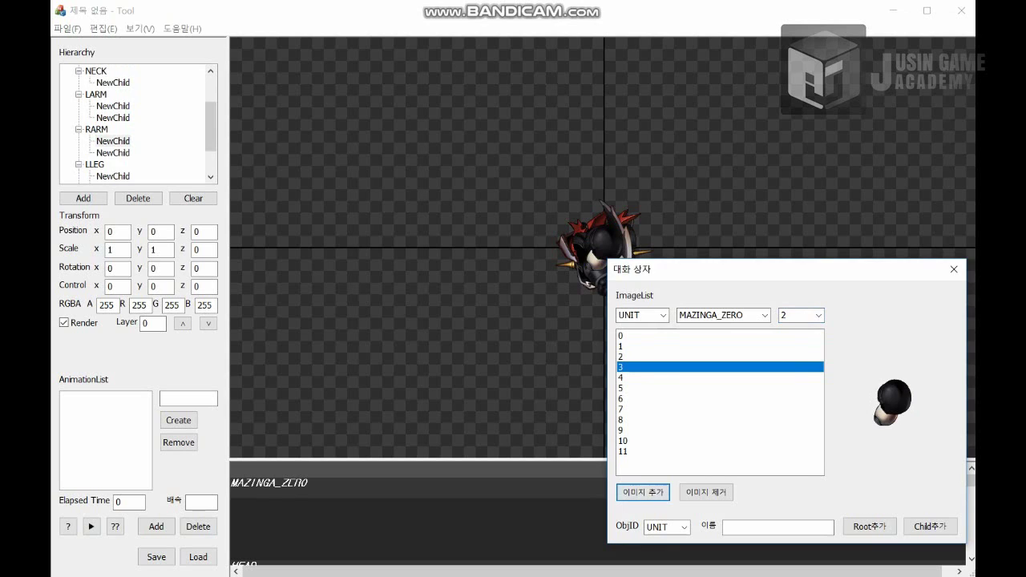
# Assign image 3 of MAZINGA_ZERO set 3 to RARM's second child object.
pyautogui.click(112, 152)
pyautogui.click(802, 315)
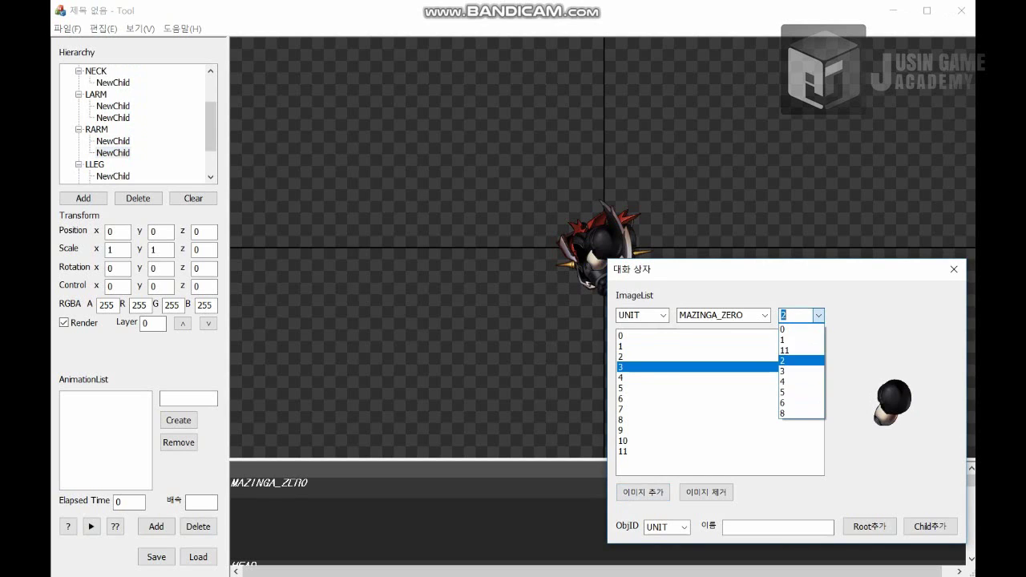
pyautogui.click(798, 367)
pyautogui.click(720, 335)
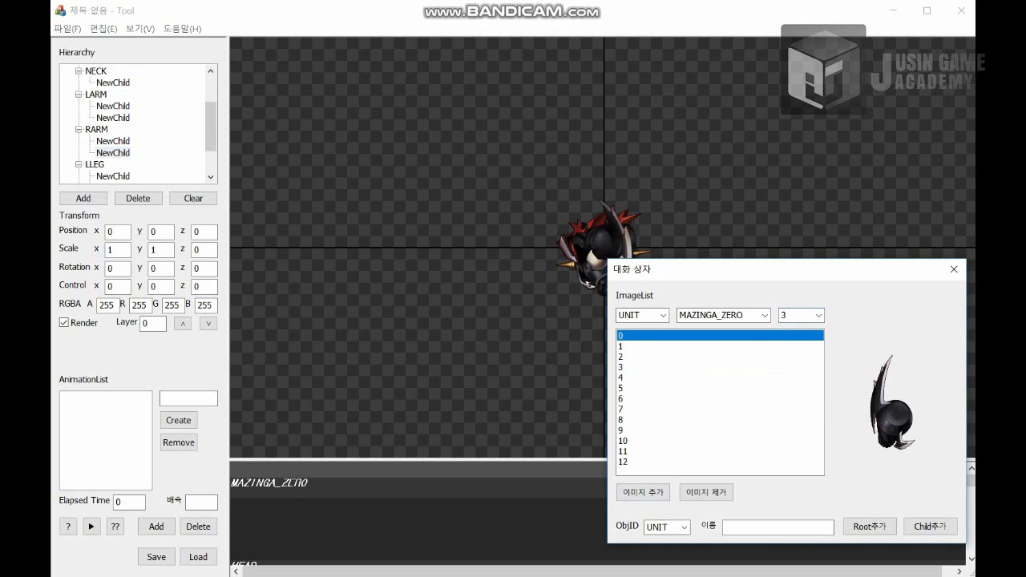
pyautogui.press('Down')
pyautogui.press('Down')
pyautogui.press('Down')
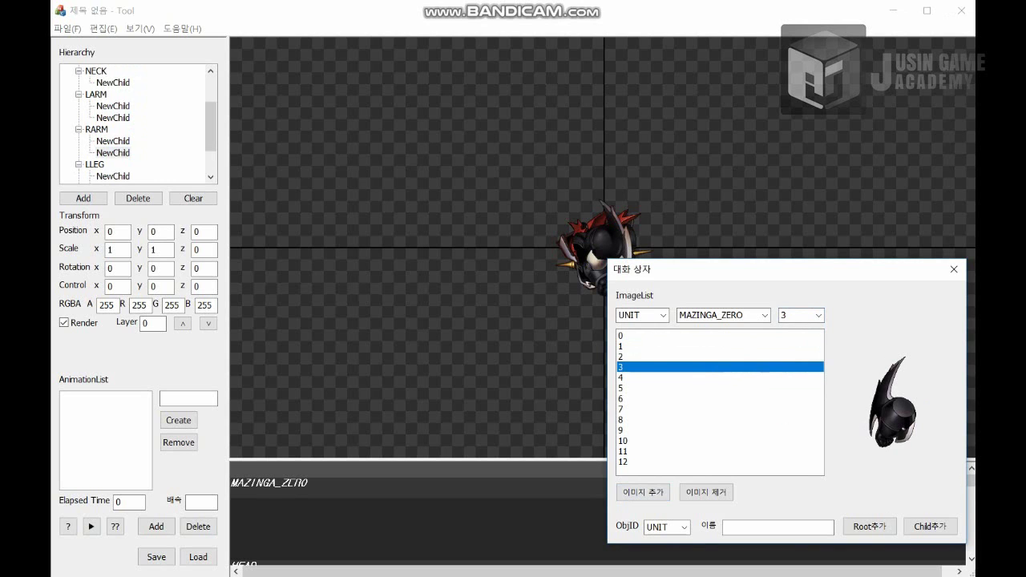
pyautogui.click(643, 492)
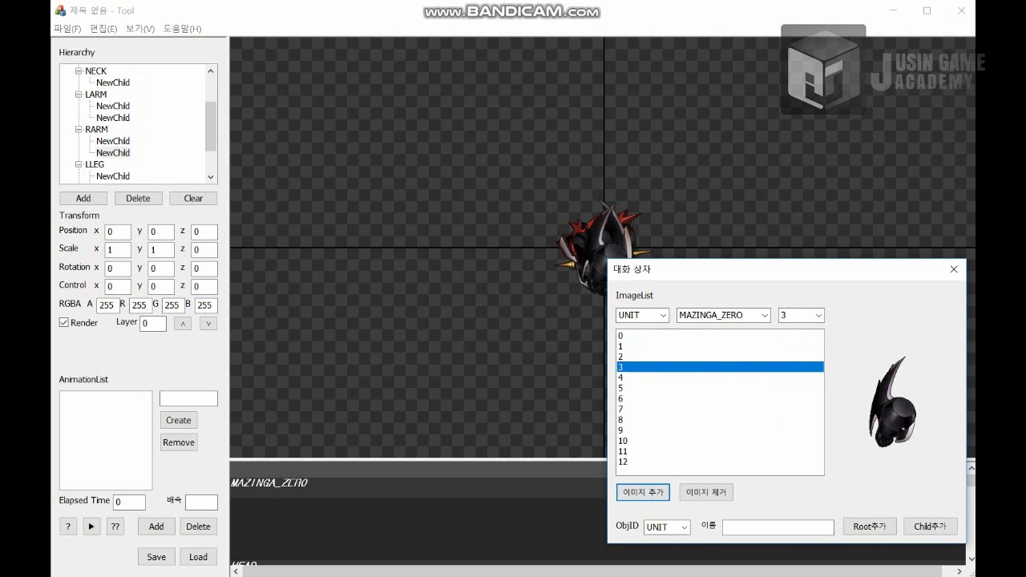
# Raise HEAD's layer to 6 and move the head straight up above the body, to about y -109.
pyautogui.moveTo(922, 270); pyautogui.dragTo(481, 297)
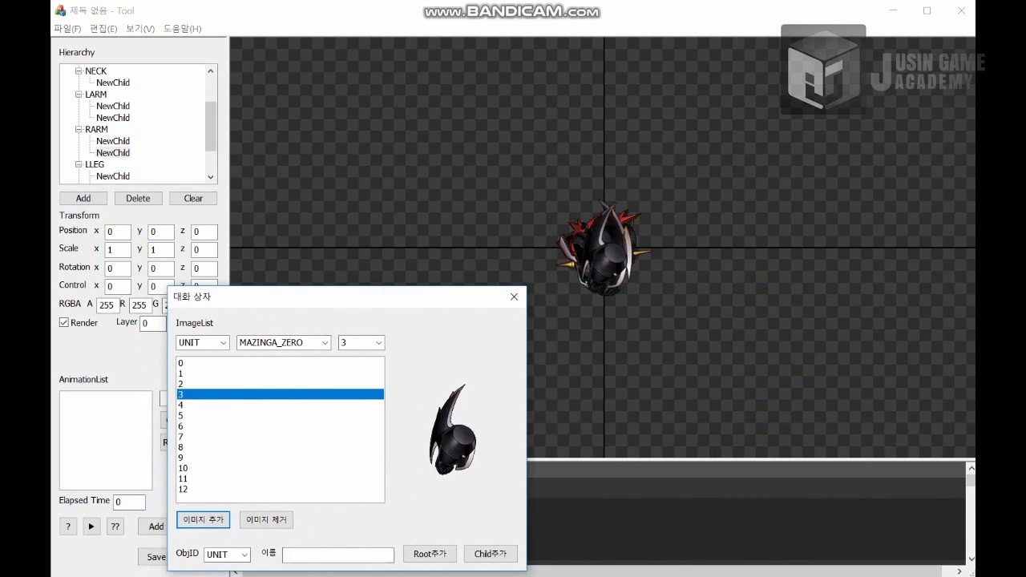
pyautogui.moveTo(211, 127); pyautogui.dragTo(211, 101)
pyautogui.click(96, 83)
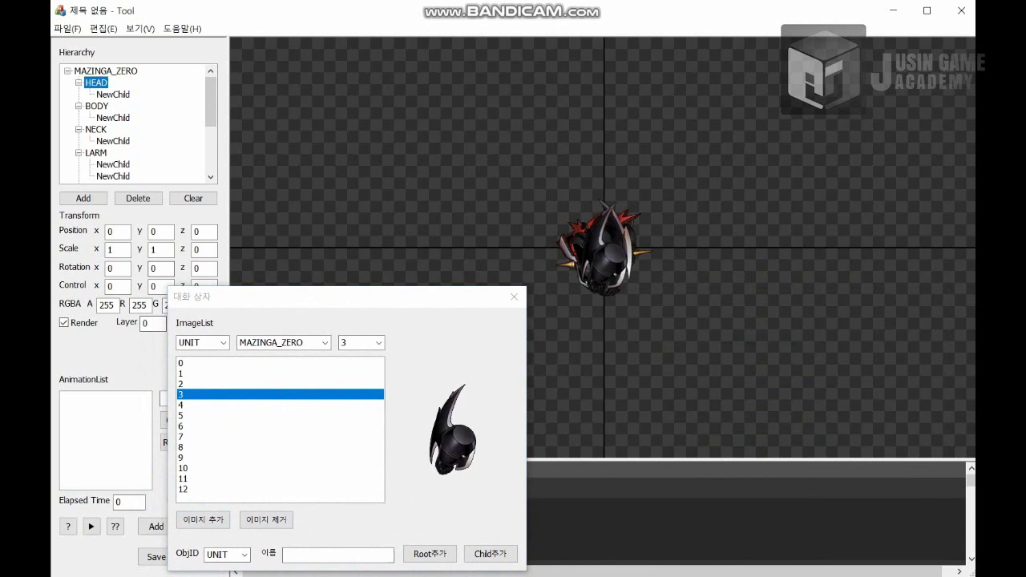
pyautogui.doubleClick(152, 323)
pyautogui.write('2')
pyautogui.moveTo(241, 296); pyautogui.dragTo(283, 292)
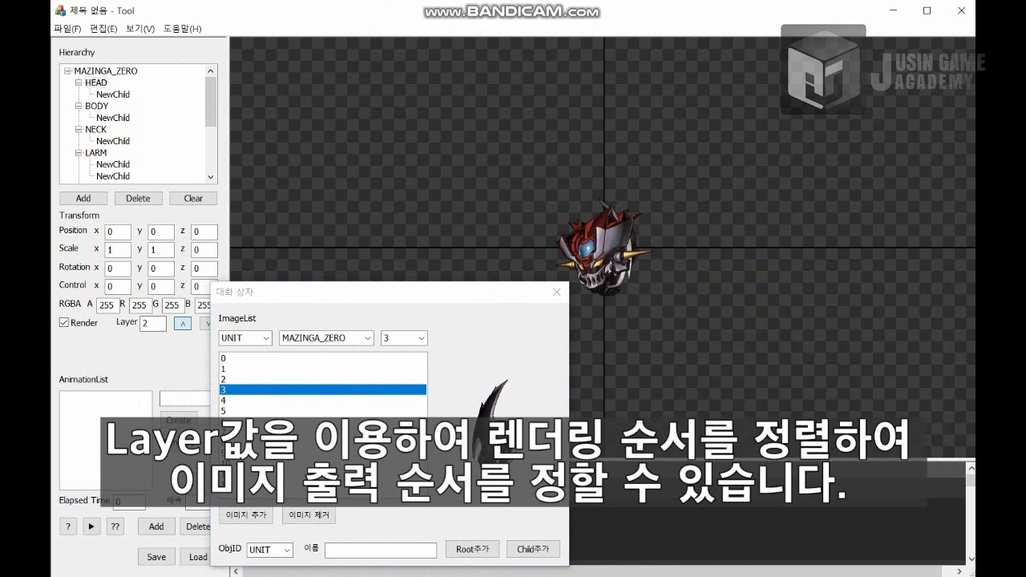
pyautogui.press('space')
# Set the BODY part's layer to 2 and the NECK part's layer to 1.
pyautogui.click(97, 106)
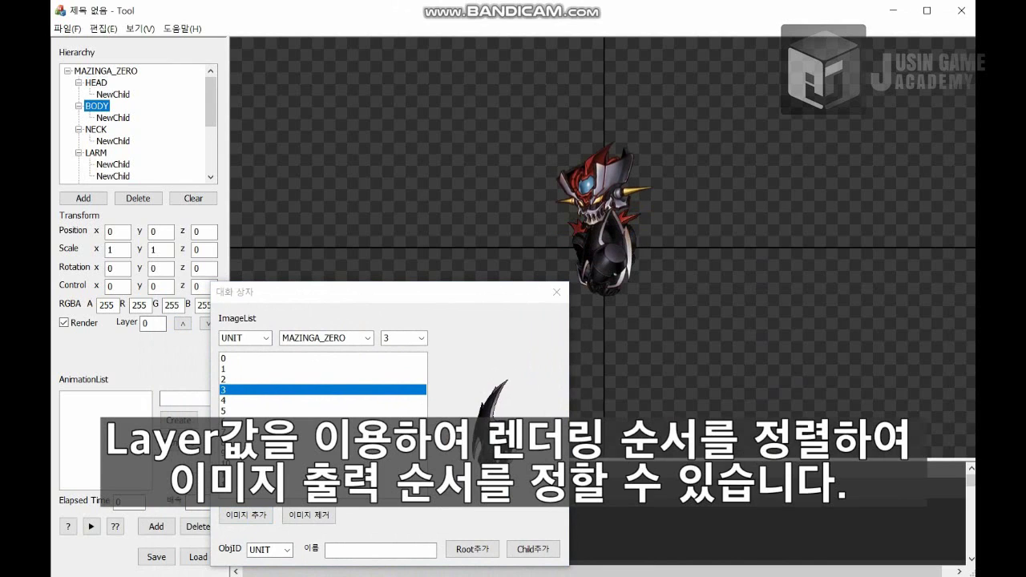
pyautogui.doubleClick(152, 324)
pyautogui.write('1')
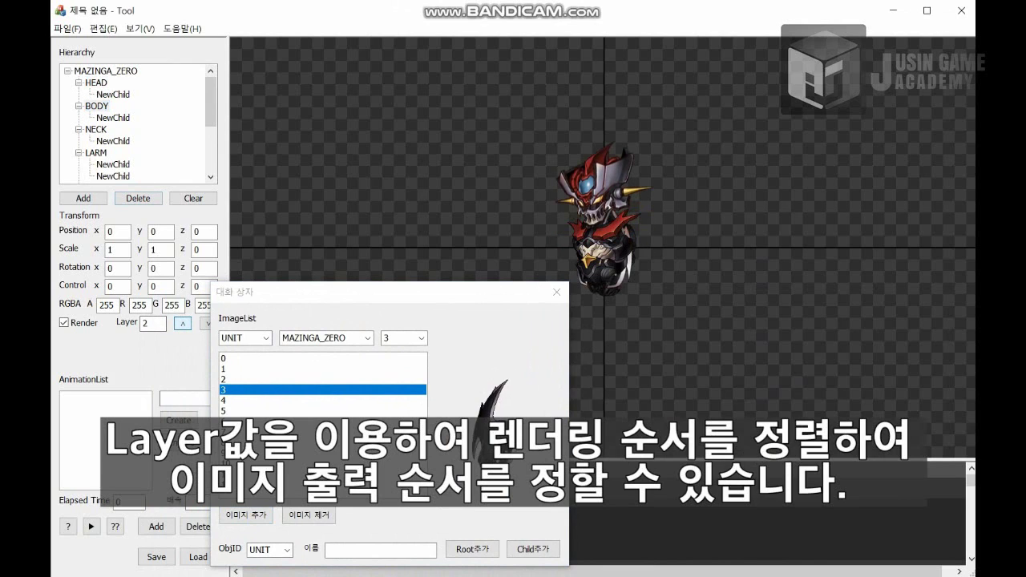
pyautogui.click(96, 129)
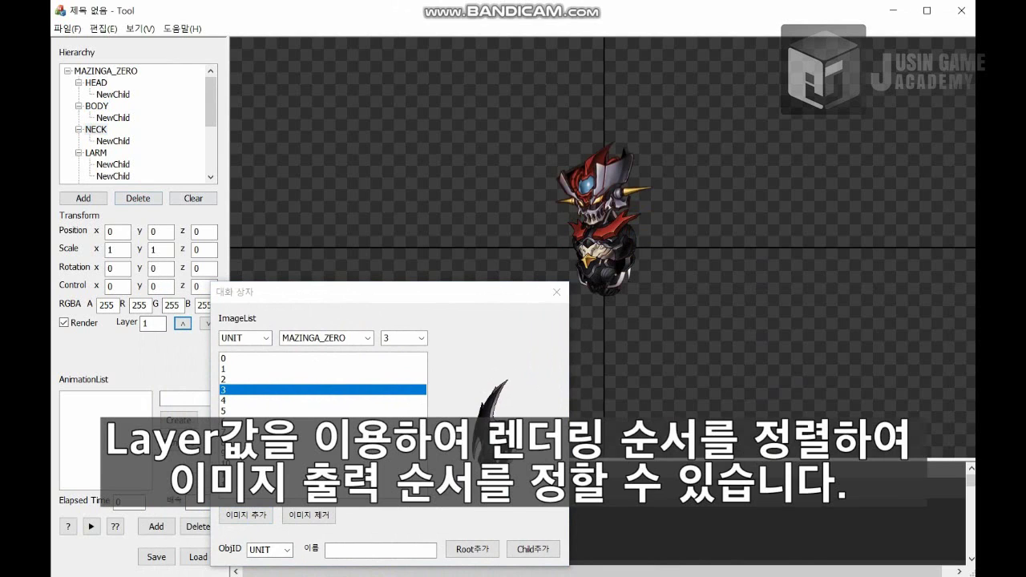
# Move LARM out to the right of the body and RARM out to its left.
pyautogui.click(96, 152)
pyautogui.click(320, 389)
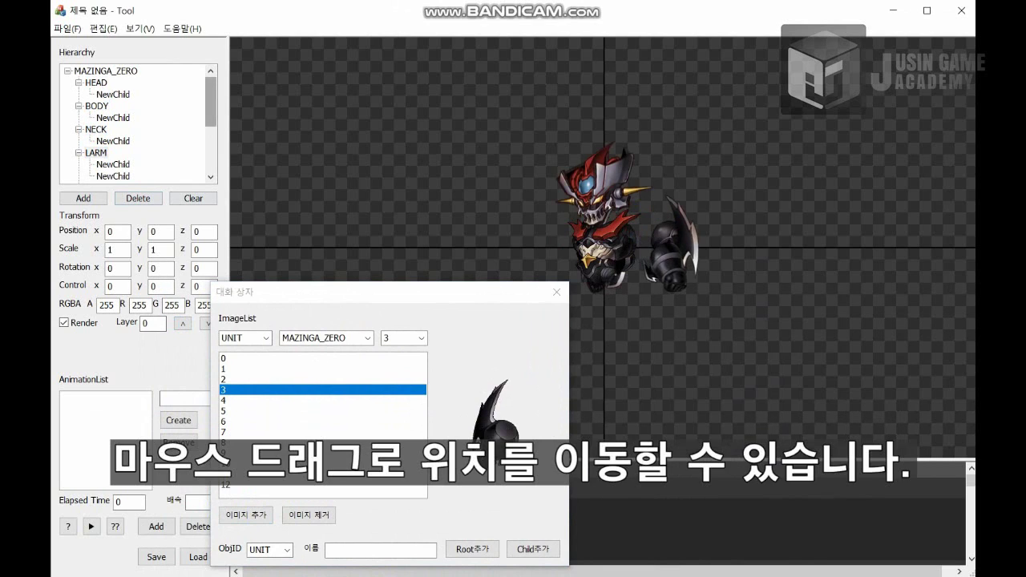
pyautogui.scroll(-1, 132, 120)
pyautogui.click(96, 153)
pyautogui.click(321, 389)
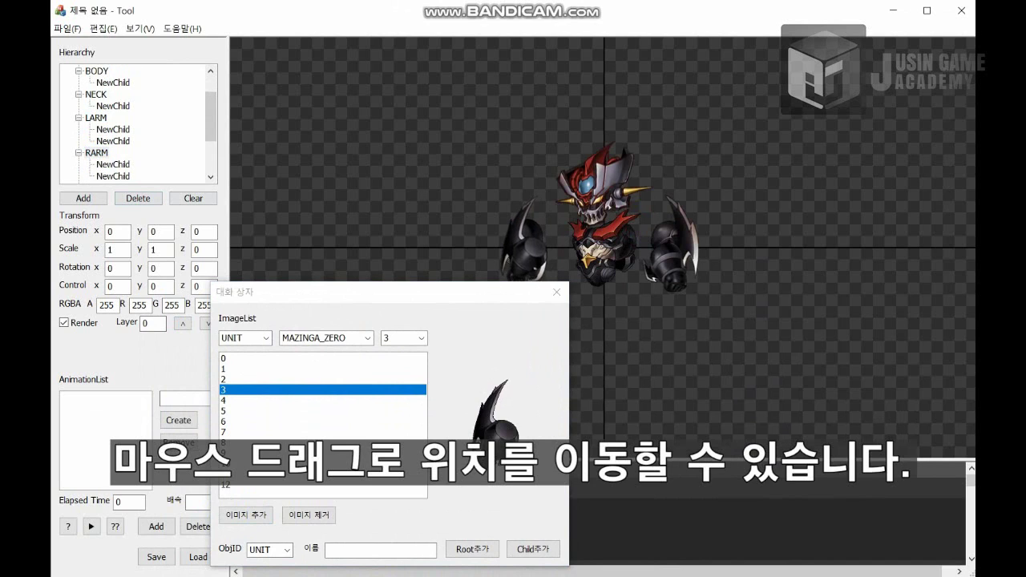
pyautogui.moveTo(525, 241); pyautogui.dragTo(535, 241)
# Move NECK to about x 18, y -34 behind the body's shoulders and collapse the HEAD node.
pyautogui.scroll(1, 132, 120)
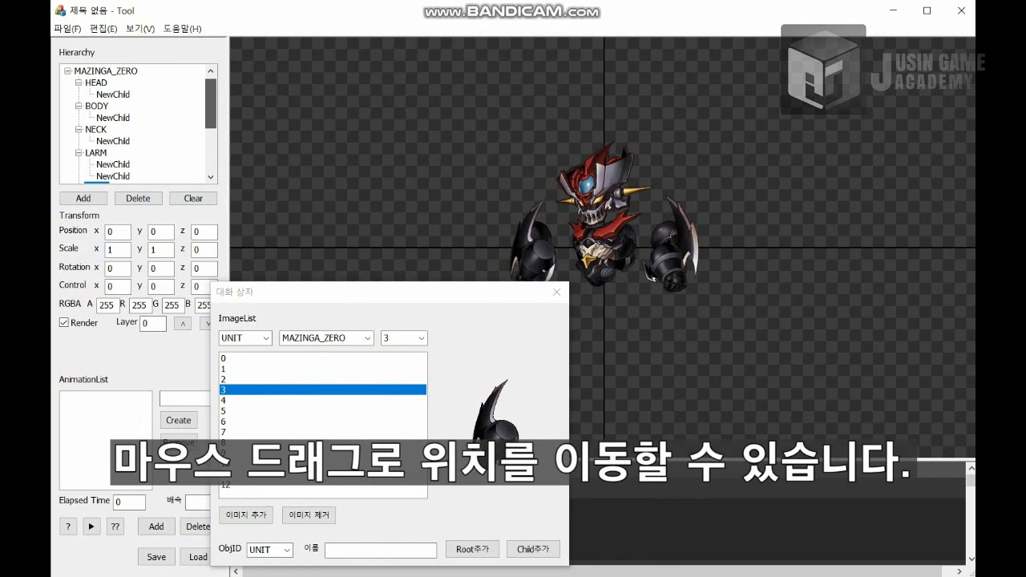
pyautogui.click(97, 129)
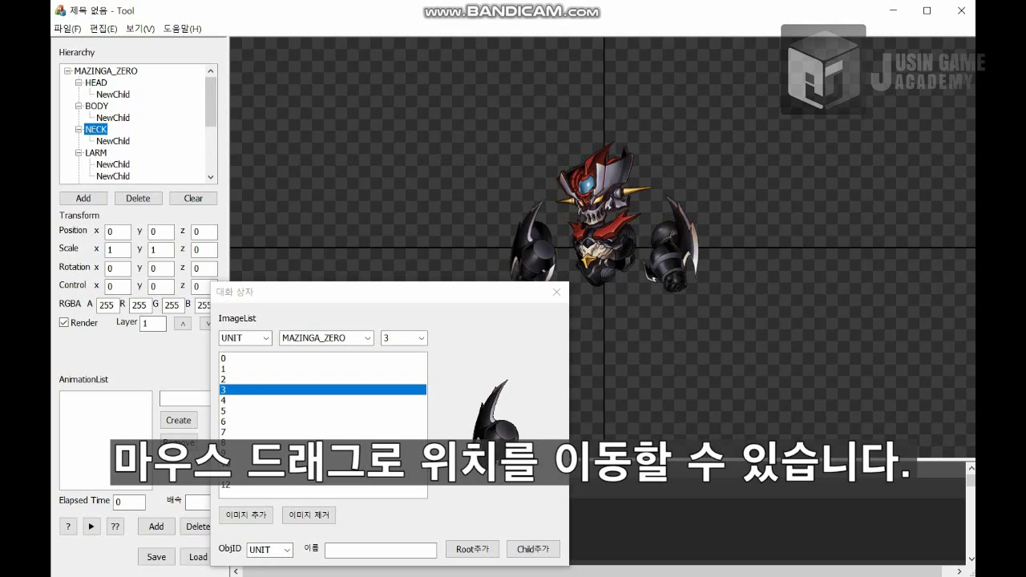
pyautogui.click(182, 323)
pyautogui.click(79, 82)
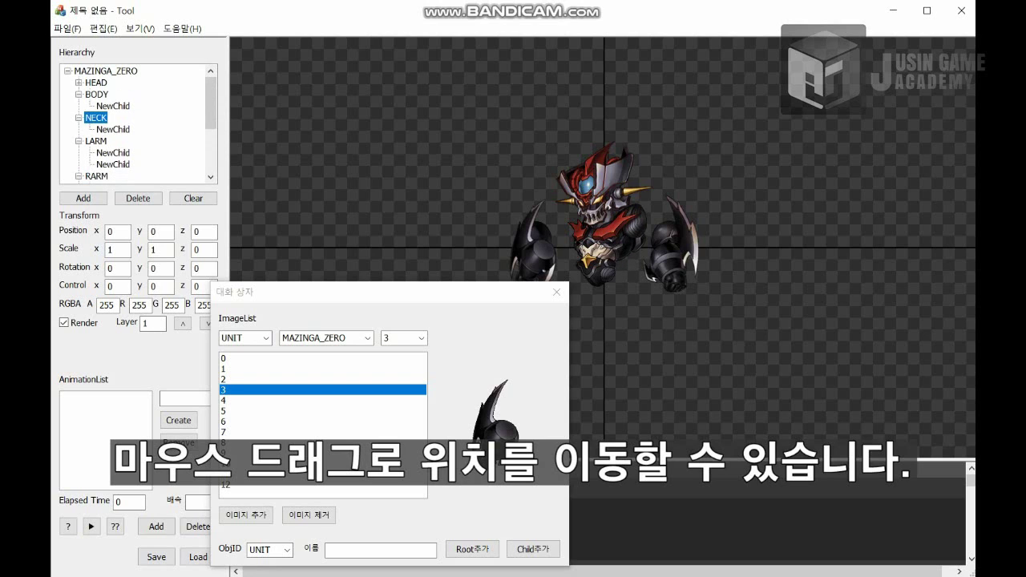
# Move HEAD clear of the body to about x -88, y -163 and fine-tune NECK's placement behind the shoulders.
pyautogui.click(96, 83)
pyautogui.moveTo(601, 184); pyautogui.dragTo(551, 152)
pyautogui.click(96, 140)
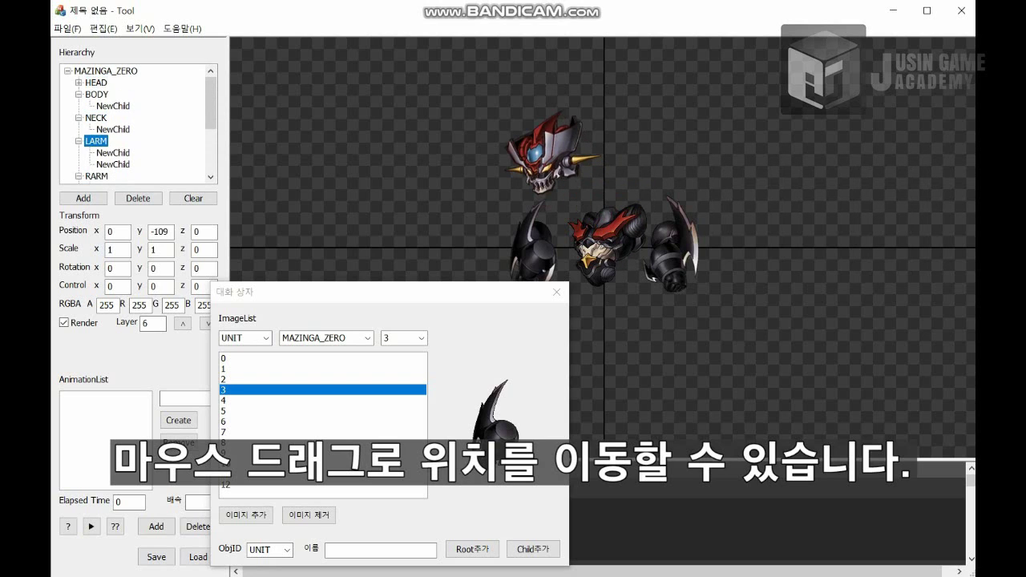
pyautogui.click(96, 117)
pyautogui.click(633, 225)
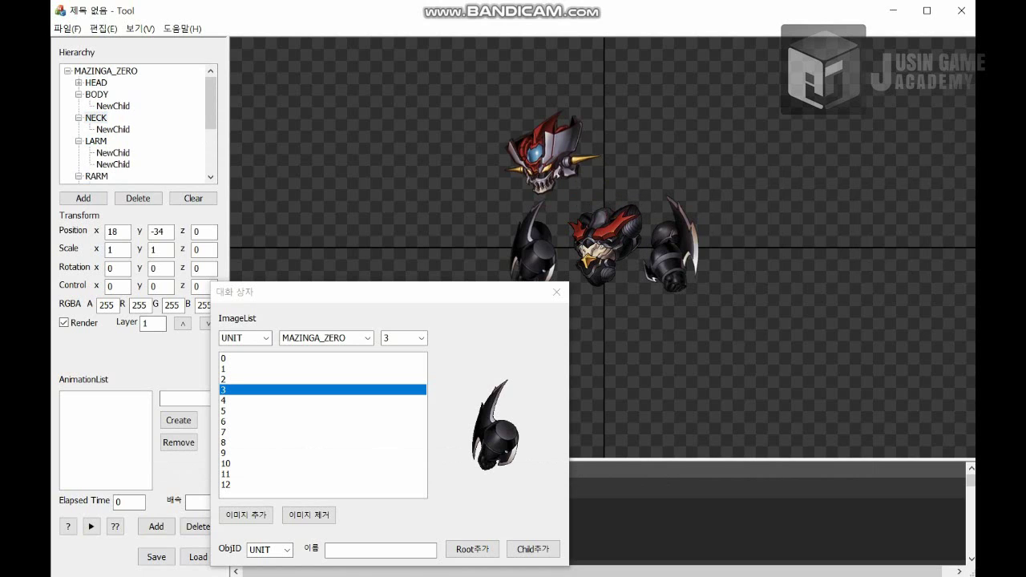
# Move HEAD back down onto the body, centred over the neck.
pyautogui.click(96, 83)
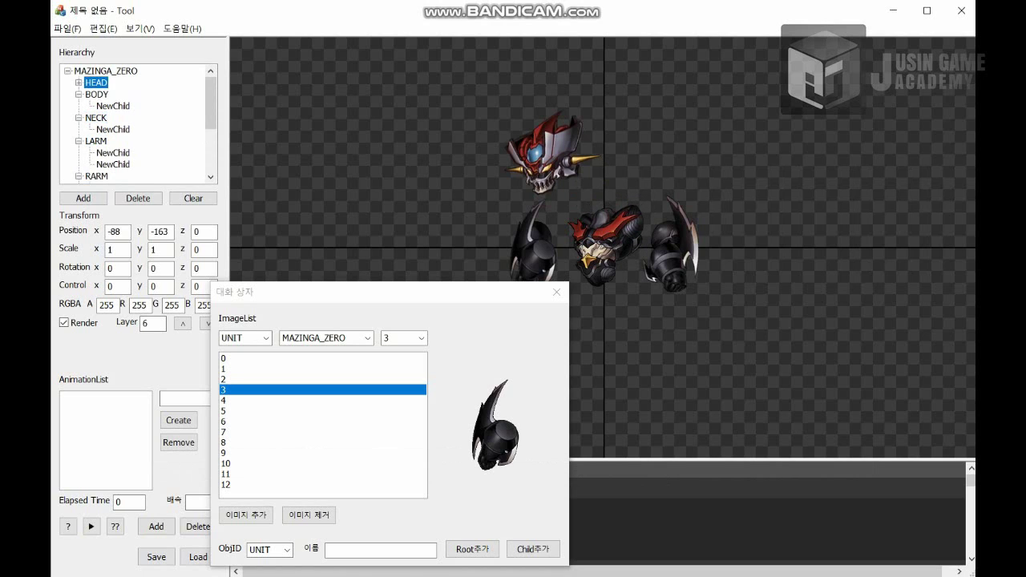
pyautogui.moveTo(552, 156); pyautogui.dragTo(597, 189)
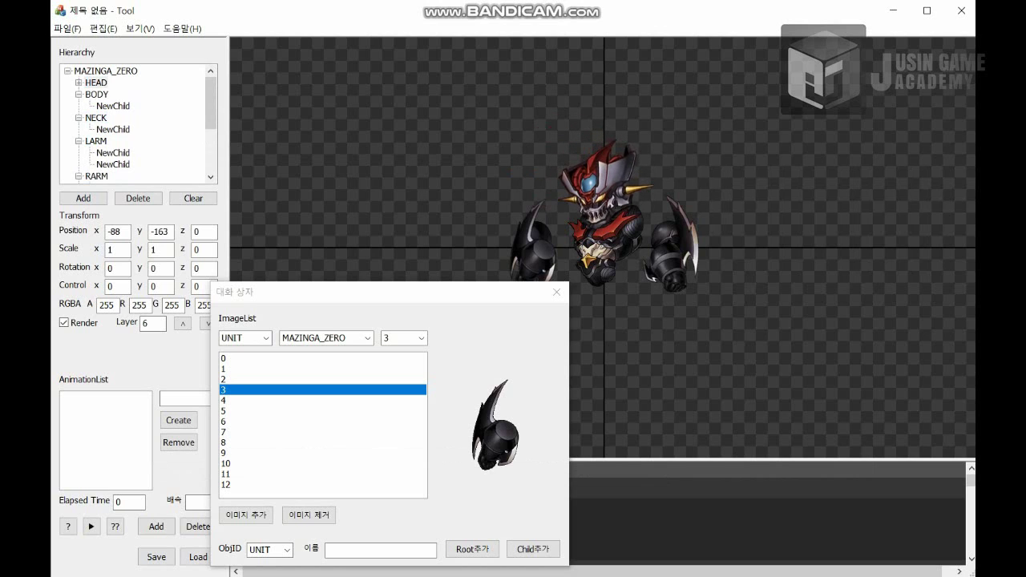
# Join LARM to the body's shoulder on layer 2, with its second child offset to about x 36, y 18.
pyautogui.moveTo(672, 249); pyautogui.dragTo(691, 269)
pyautogui.click(95, 141)
pyautogui.click(182, 323)
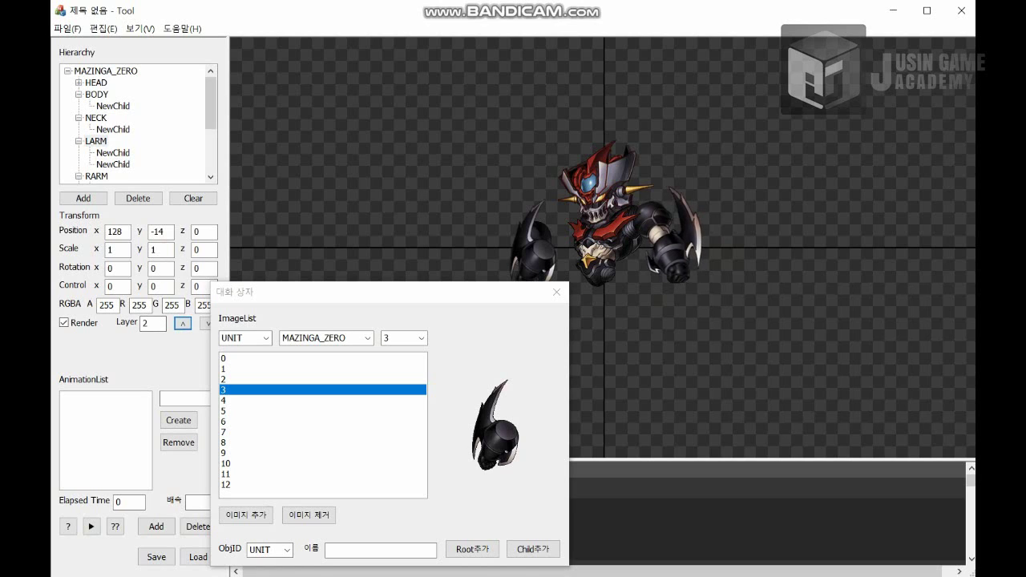
pyautogui.click(113, 163)
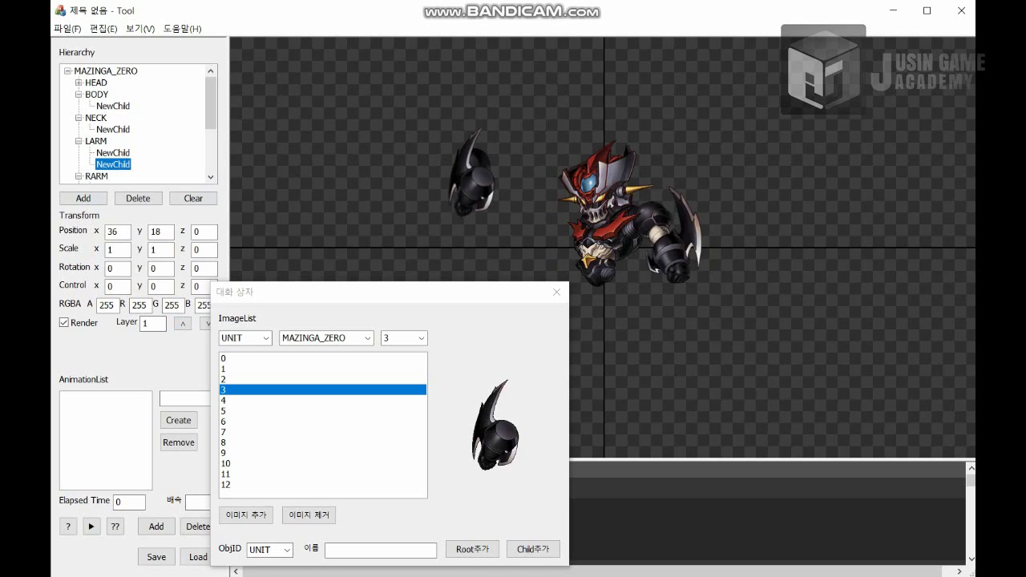
# Offset RARM's second child outward and down so the forearm meets the upper arm.
pyautogui.scroll(-2, 137, 120)
pyautogui.click(113, 129)
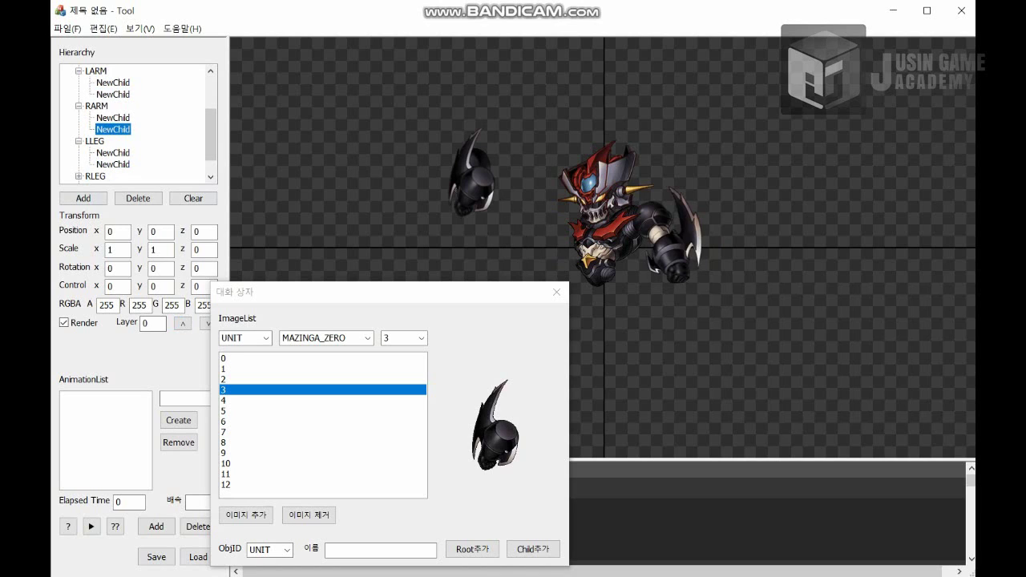
pyautogui.click(113, 117)
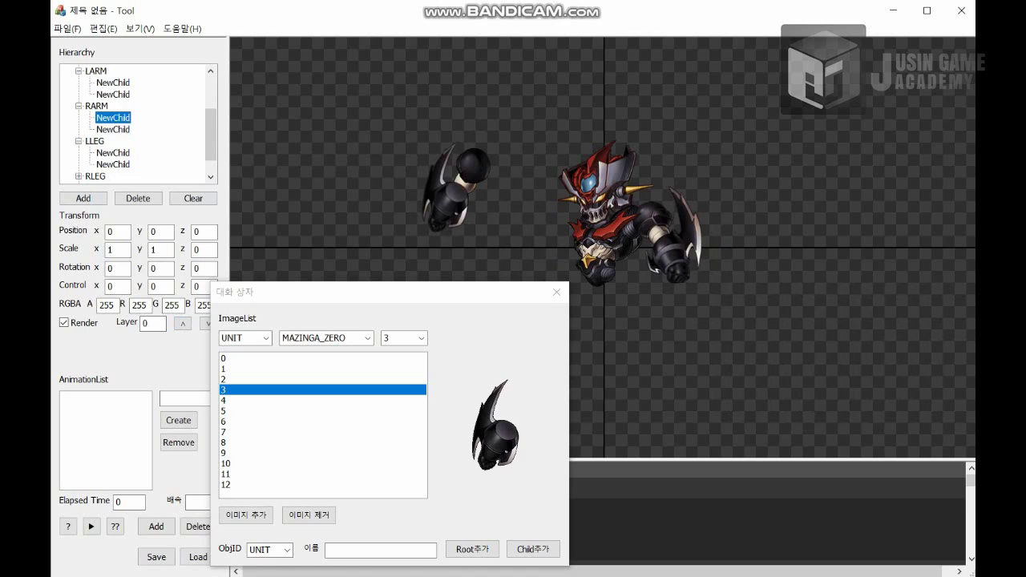
pyautogui.press('Down')
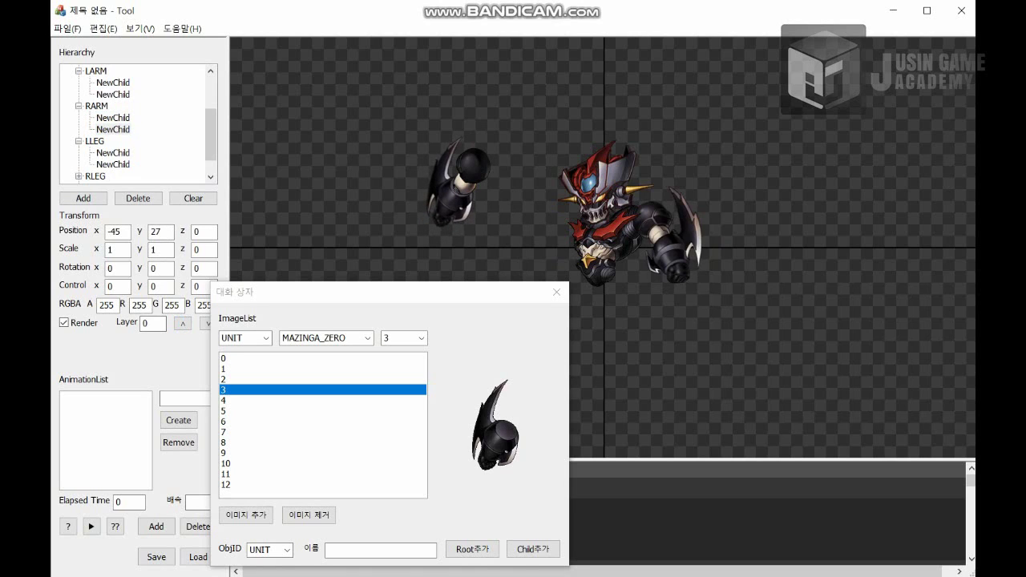
# Join RARM to the body's free shoulder on layer 1, then close the image dialog.
pyautogui.click(96, 106)
pyautogui.click(183, 323)
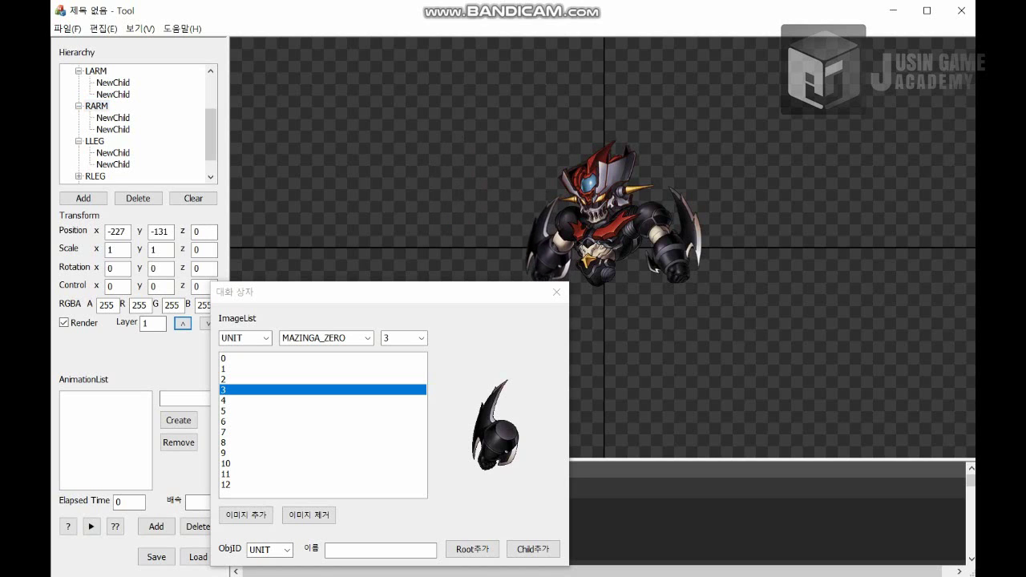
pyautogui.click(243, 515)
pyautogui.moveTo(360, 292); pyautogui.dragTo(443, 235)
pyautogui.click(648, 236)
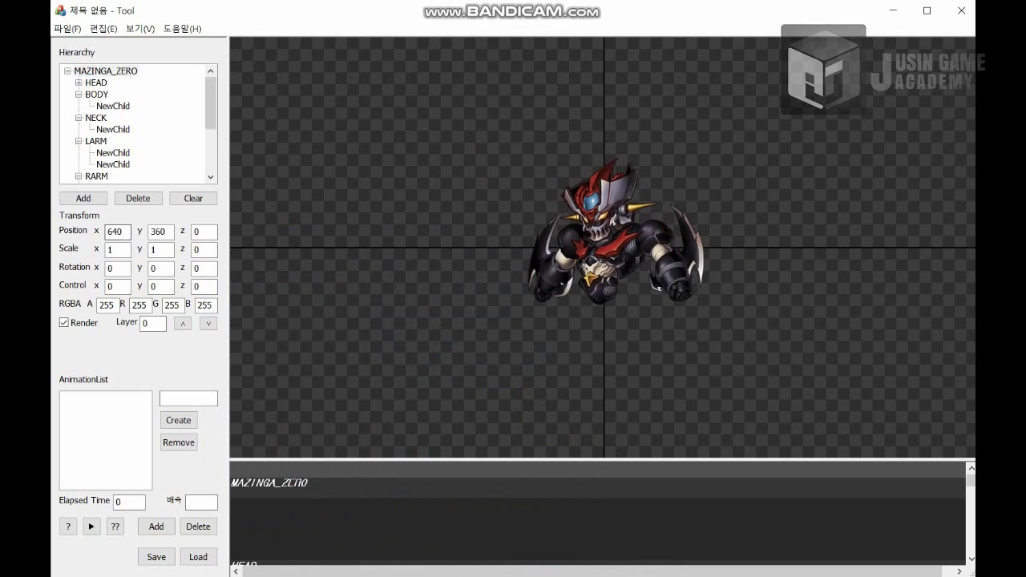
# Set the MAZINGA_ZERO root's position to x 300, y 200.
pyautogui.doubleClick(115, 232)
pyautogui.write('300')
pyautogui.press('Tab')
pyautogui.write('200')
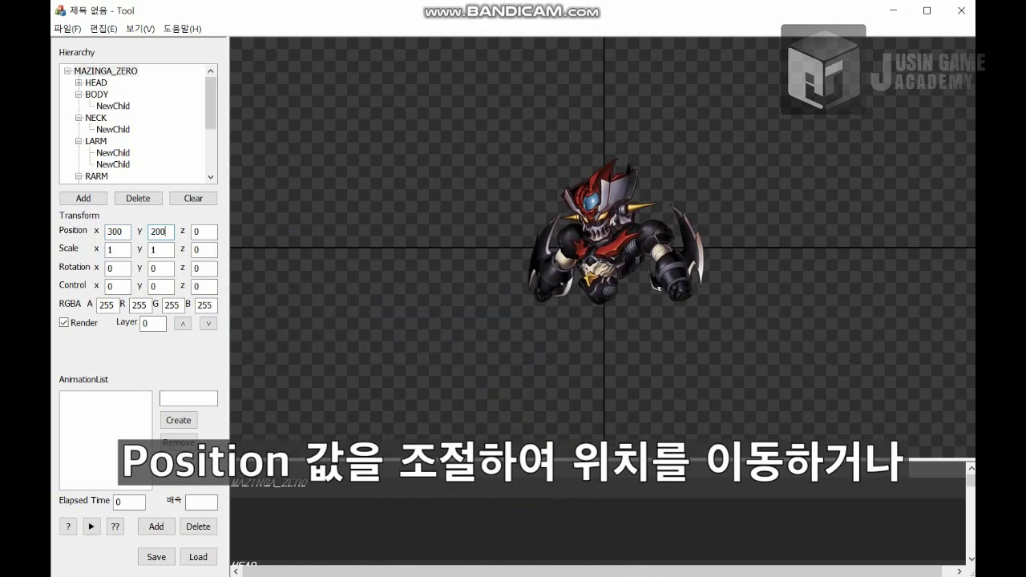
pyautogui.press('Return')
# Set the MAZINGA_ZERO root's position to x 640, y 360.
pyautogui.hotkey('shift', 'Tab')
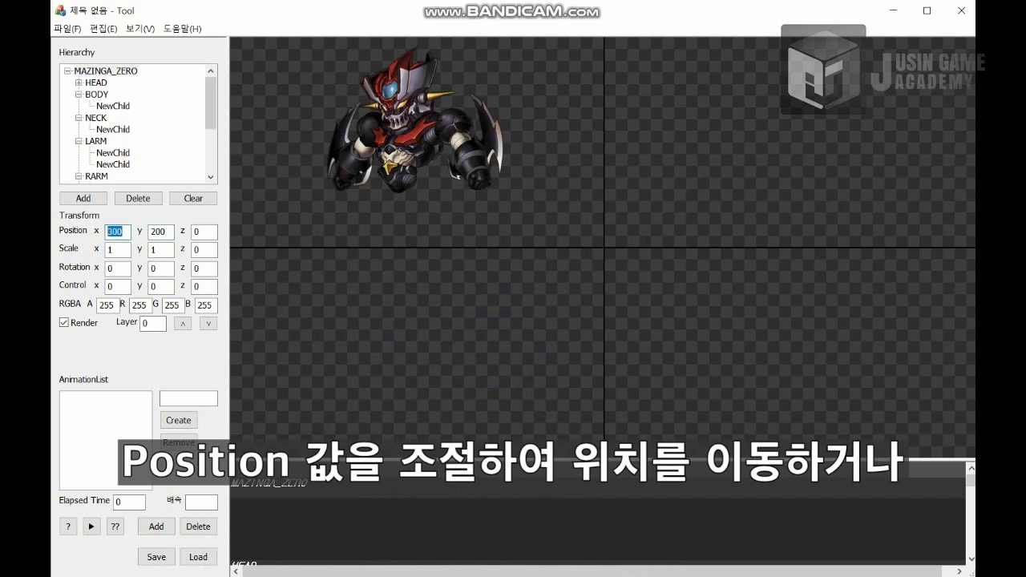
pyautogui.write('640')
pyautogui.press('Tab')
pyautogui.write('36')
pyautogui.press('Return')
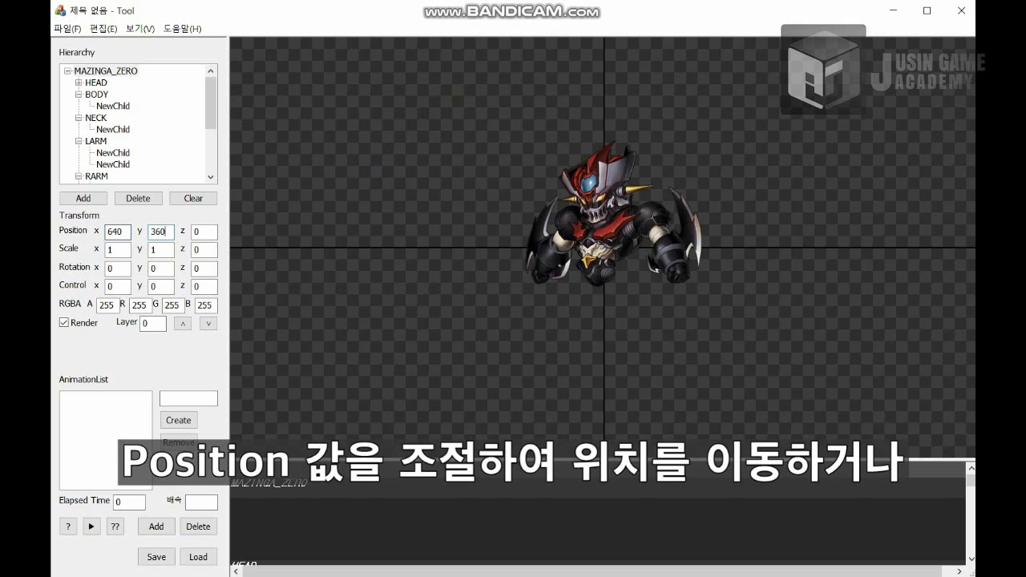
# Set the MAZINGA_ZERO root's x scale to 2.
pyautogui.click(117, 249)
pyautogui.write('21')
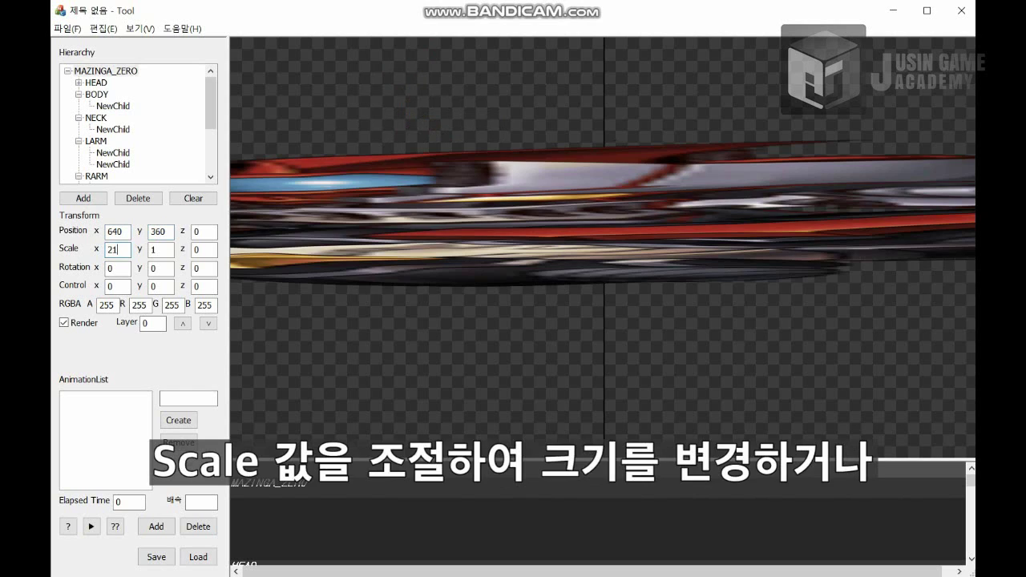
pyautogui.press('Return')
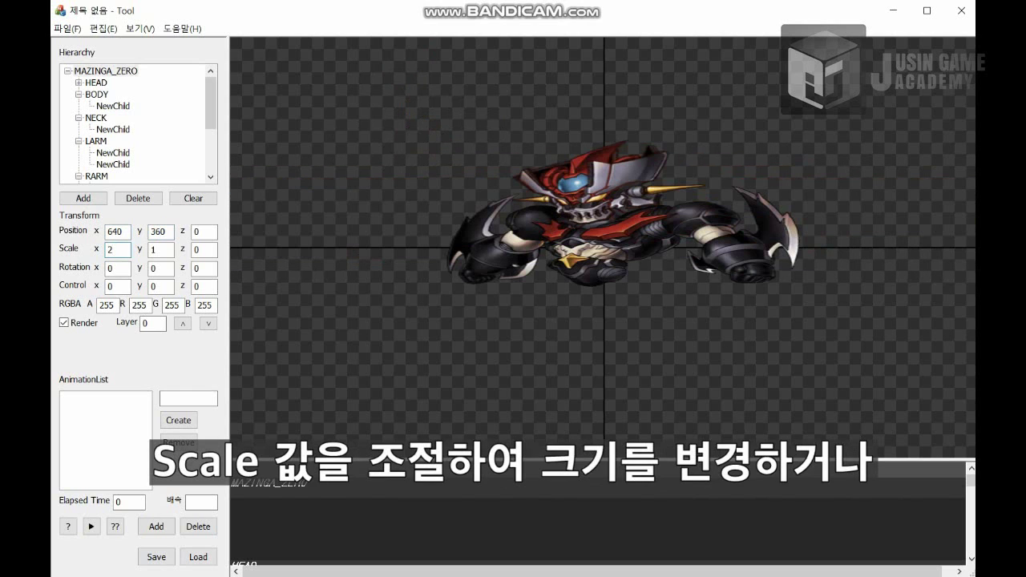
# Set the MAZINGA_ZERO root's y scale to 2, and return both its x and y scale to 1.
pyautogui.press('Tab')
pyautogui.write('2')
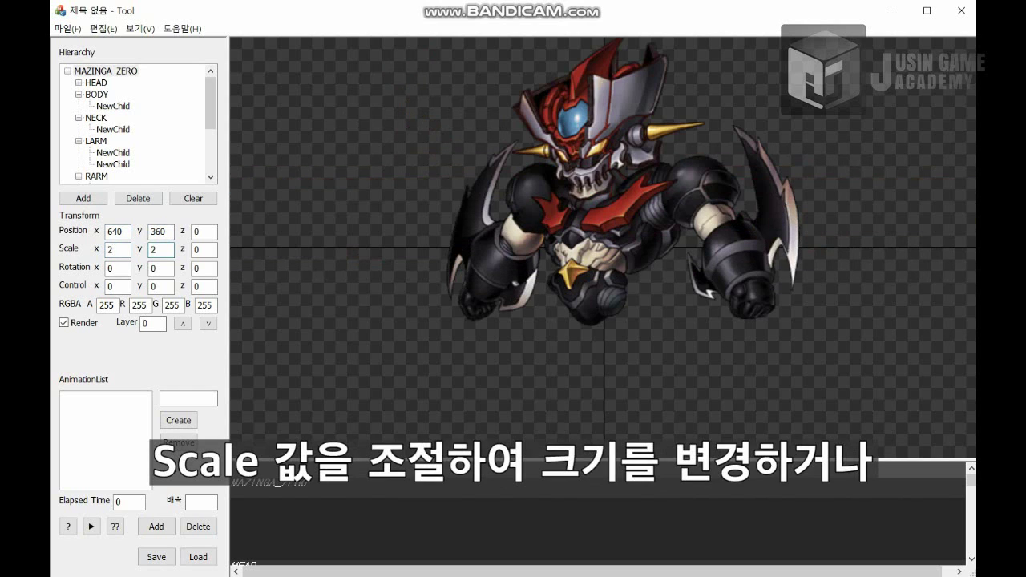
pyautogui.write('1')
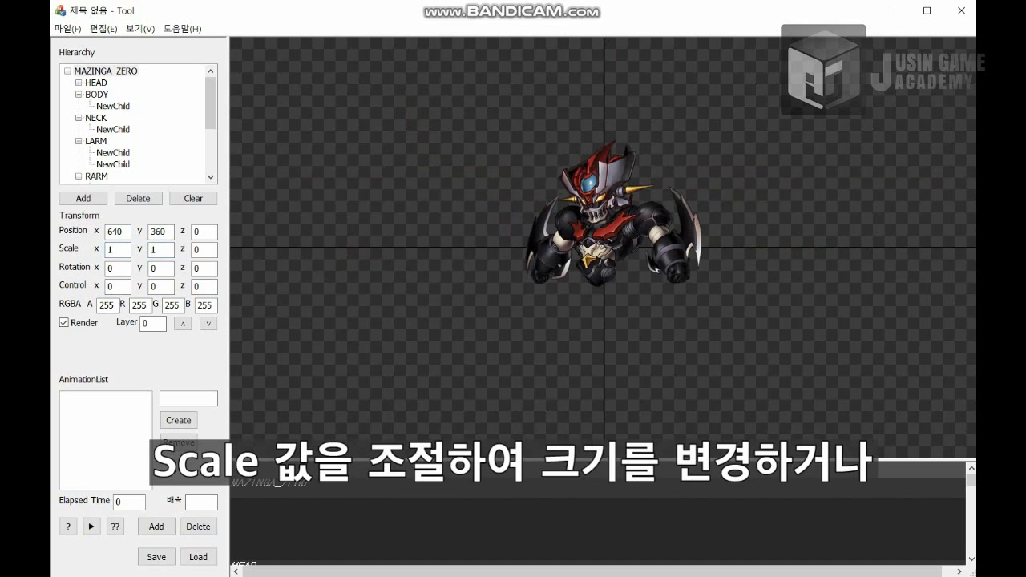
# Rotate the MAZINGA_ZERO root about z, trying 10, 20, 100 and 180 before setting the rotation to 360.
pyautogui.press('Tab')
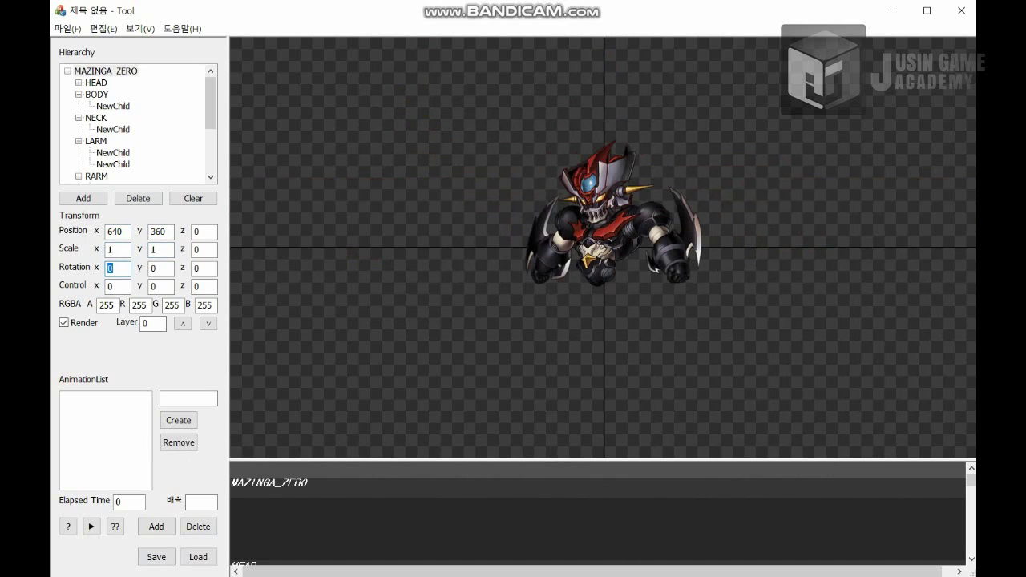
pyautogui.press('Tab')
pyautogui.press('Tab')
pyautogui.write('10')
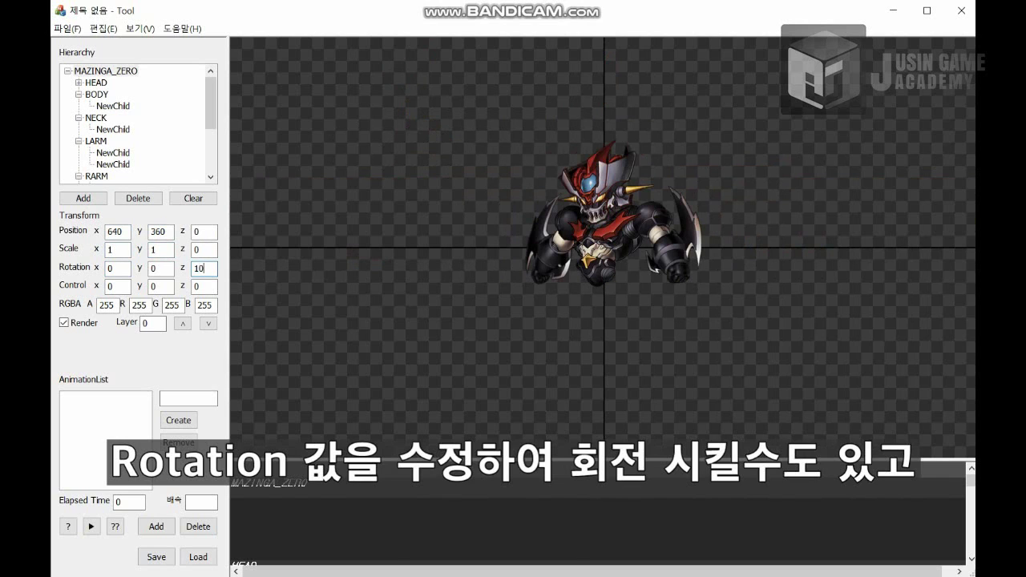
pyautogui.write('20')
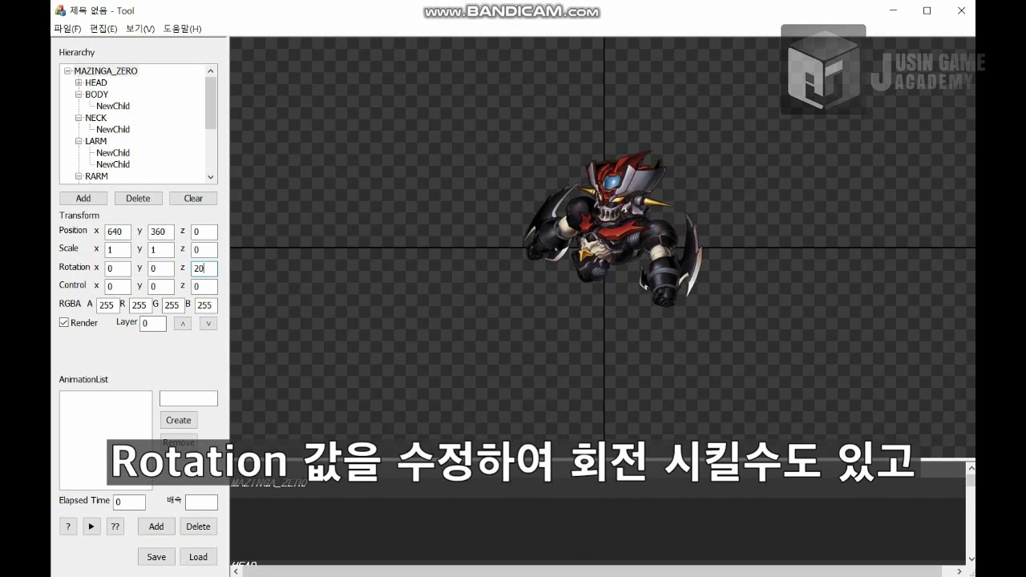
pyautogui.write('100')
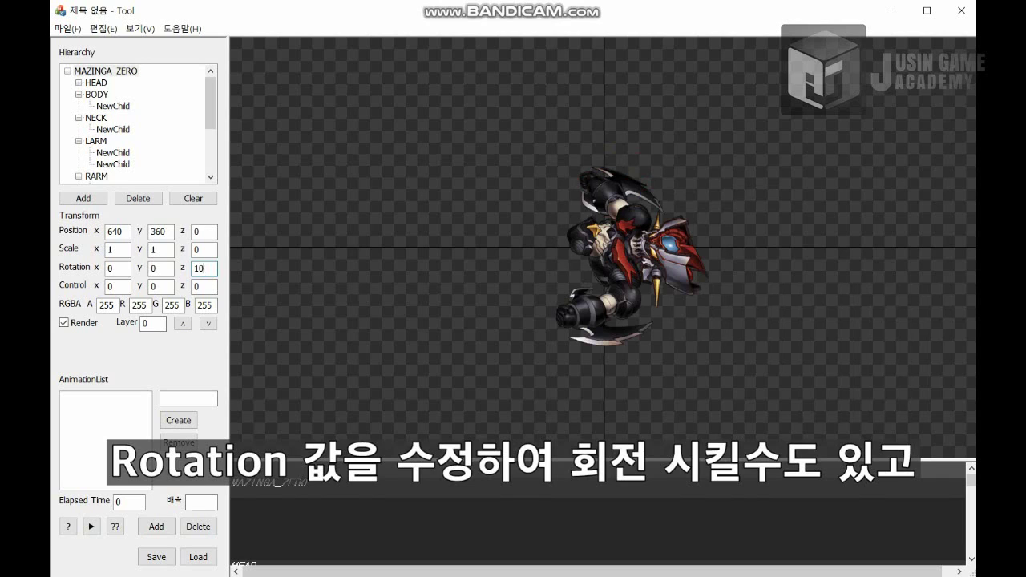
pyautogui.press('BackSpace')
pyautogui.press('BackSpace')
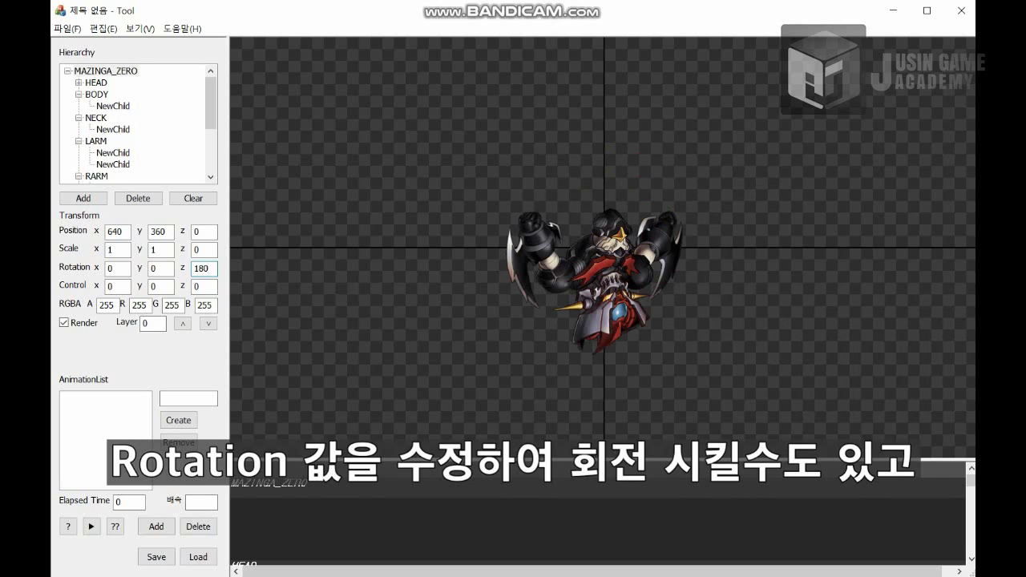
pyautogui.write('3650')
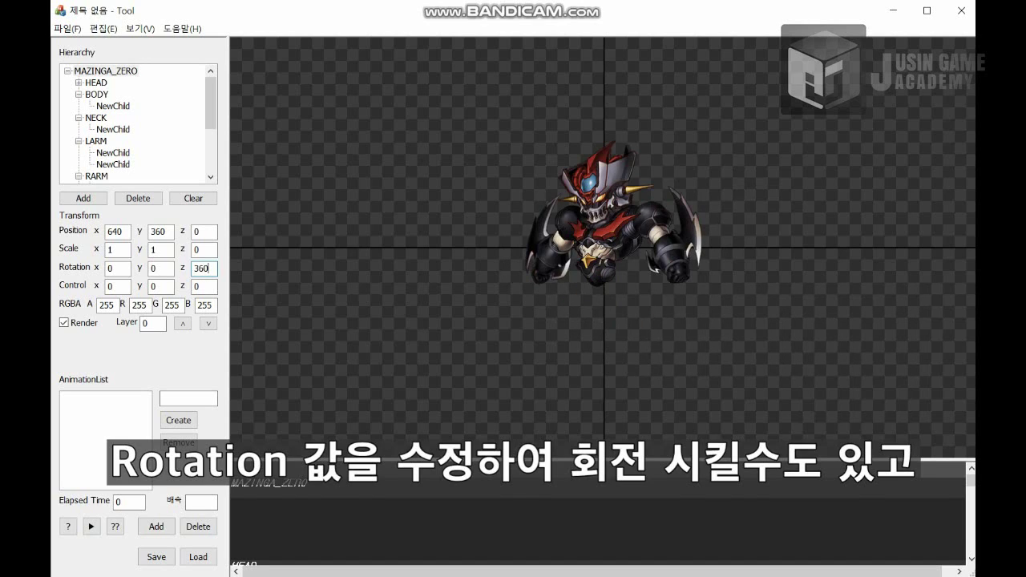
# Set the MAZINGA_ZERO root's alpha to 10 and its red value to 205.
pyautogui.click(204, 286)
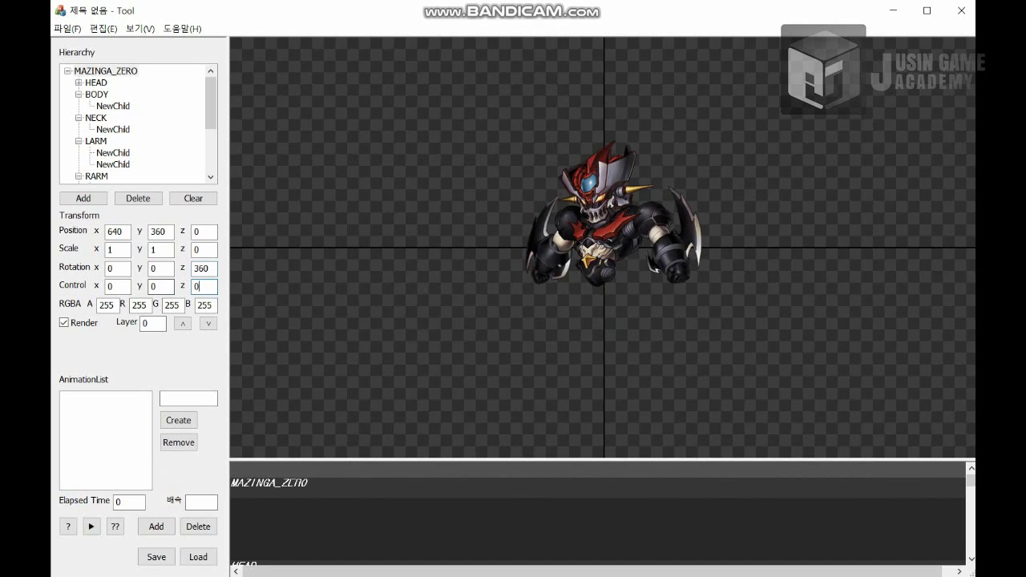
pyautogui.press('Tab')
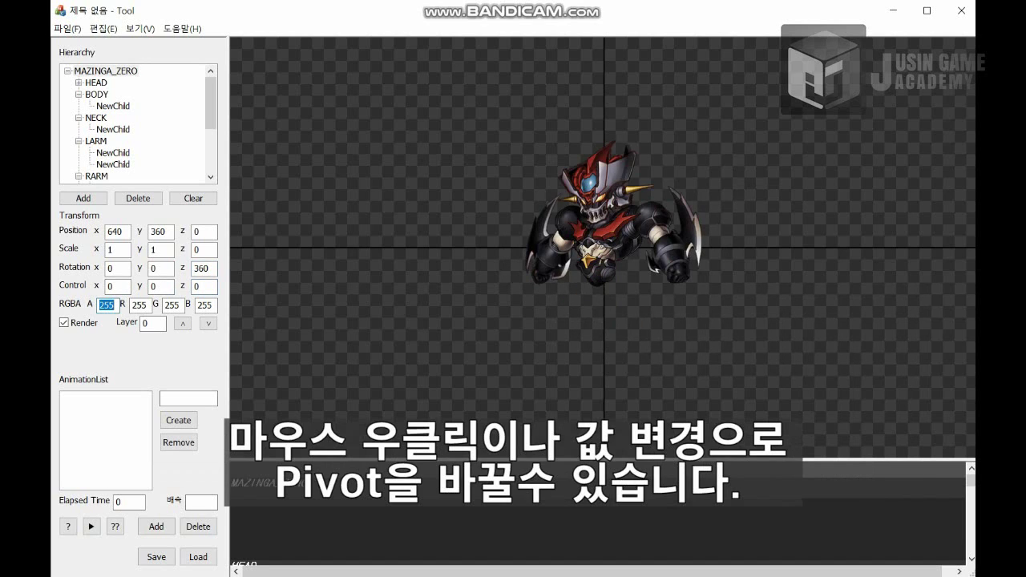
pyautogui.write('0')
pyautogui.hotkey('shift', 'Home')
pyautogui.press('Tab')
pyautogui.write('5')
pyautogui.hotkey('shift', 'Tab')
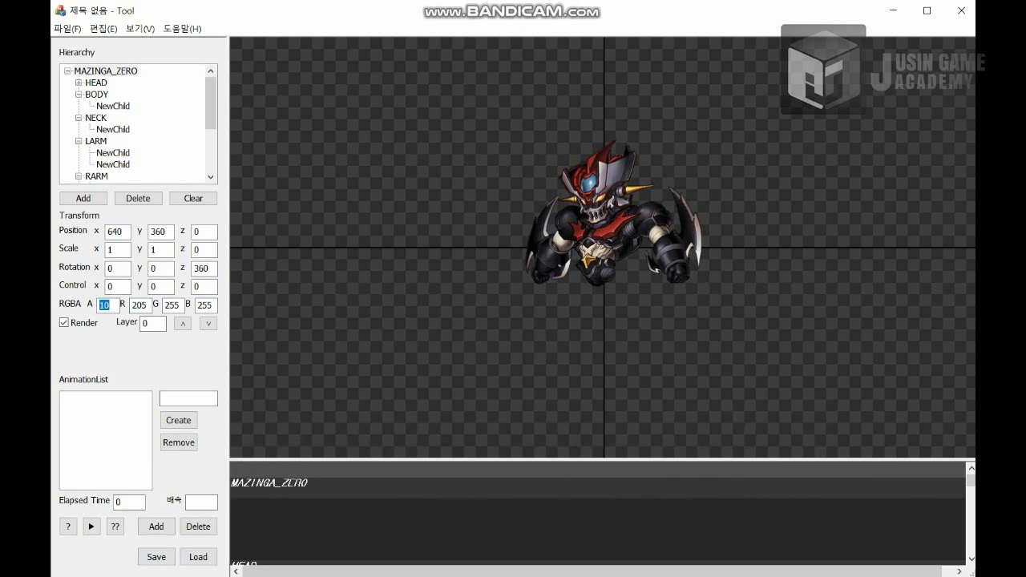
pyautogui.write('255')
pyautogui.press('Tab')
pyautogui.write('255')
# Try lower alpha values such as 0 and 50 on the HEAD's child image, and set its alpha back to 255.
pyautogui.click(95, 82)
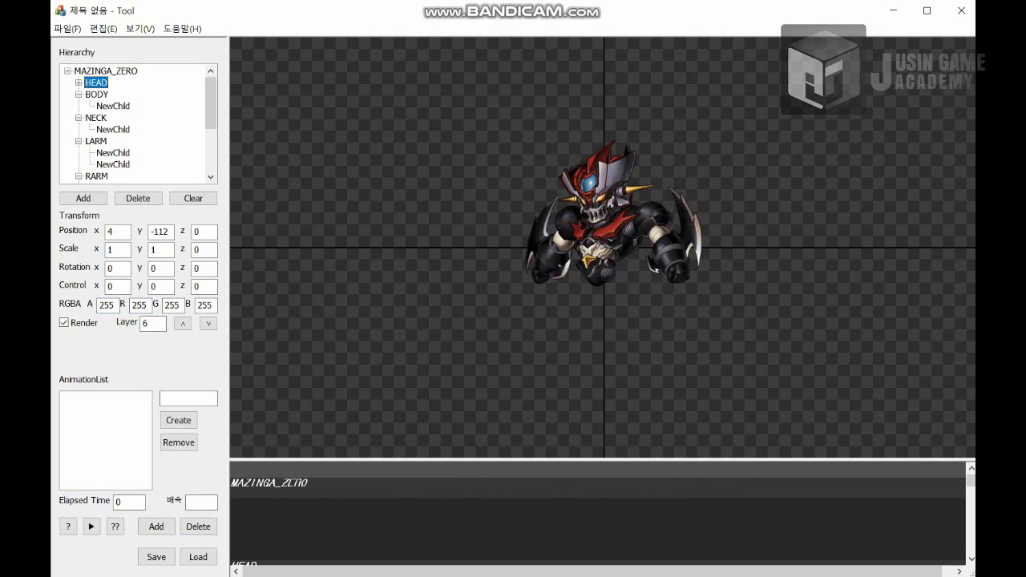
pyautogui.click(97, 95)
pyautogui.click(78, 83)
pyautogui.click(113, 95)
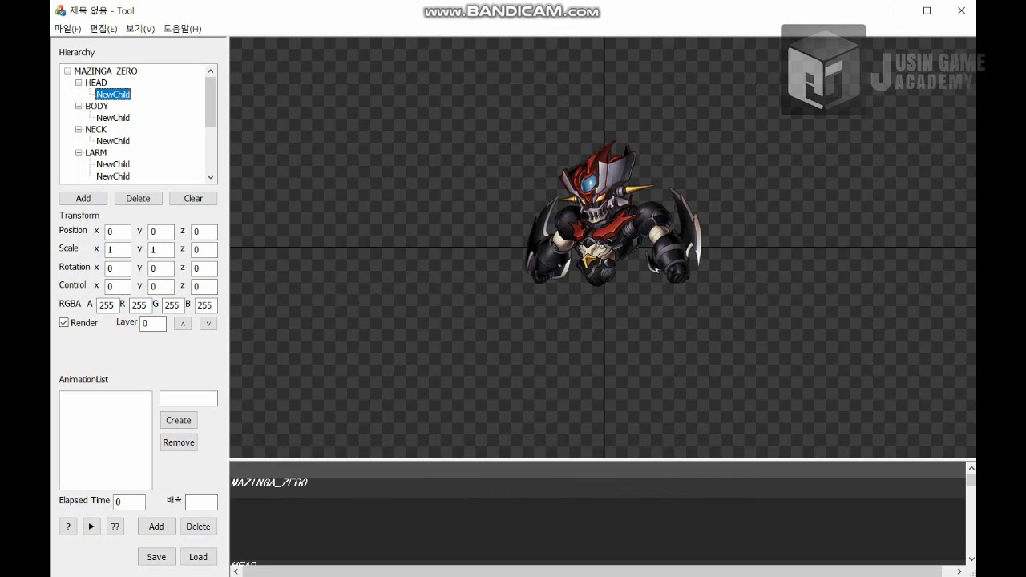
pyautogui.doubleClick(107, 304)
pyautogui.write('0')
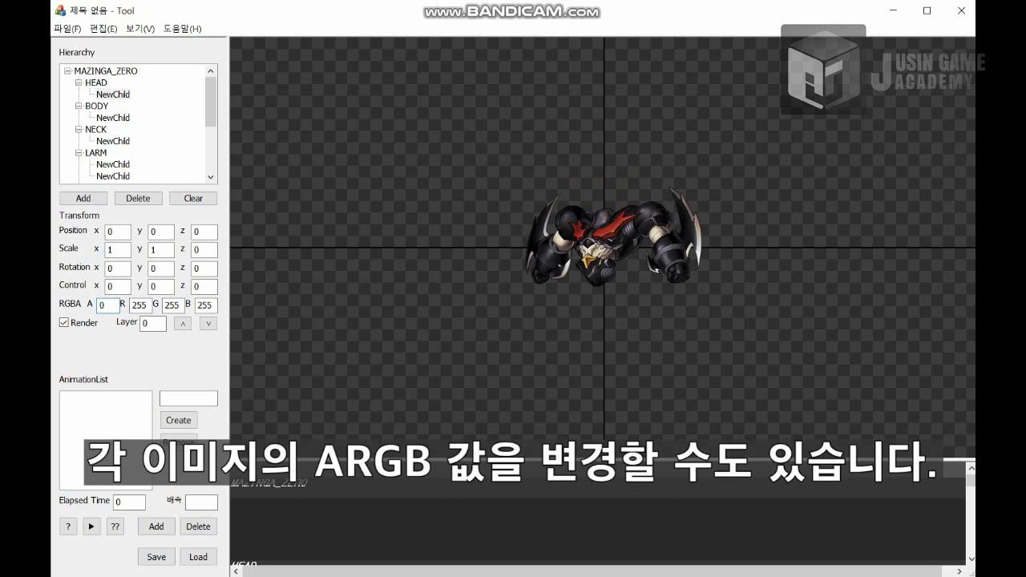
pyautogui.write('50')
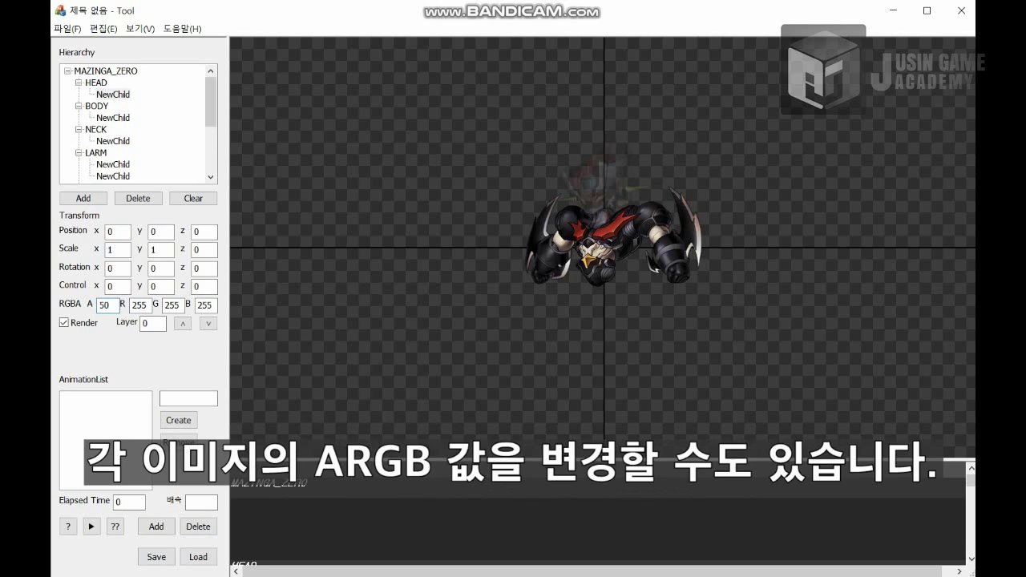
pyautogui.write('80190')
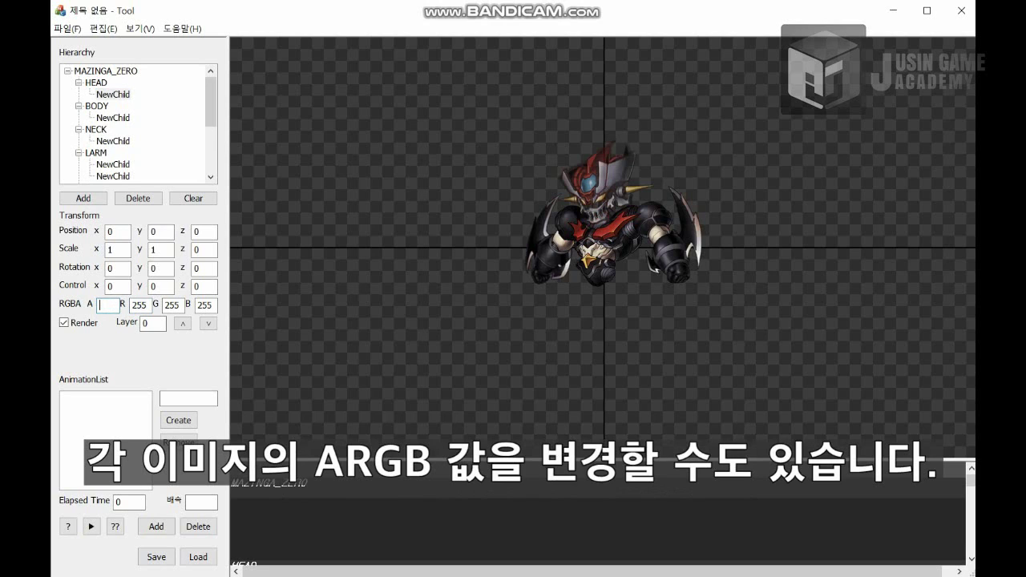
pyautogui.write('255')
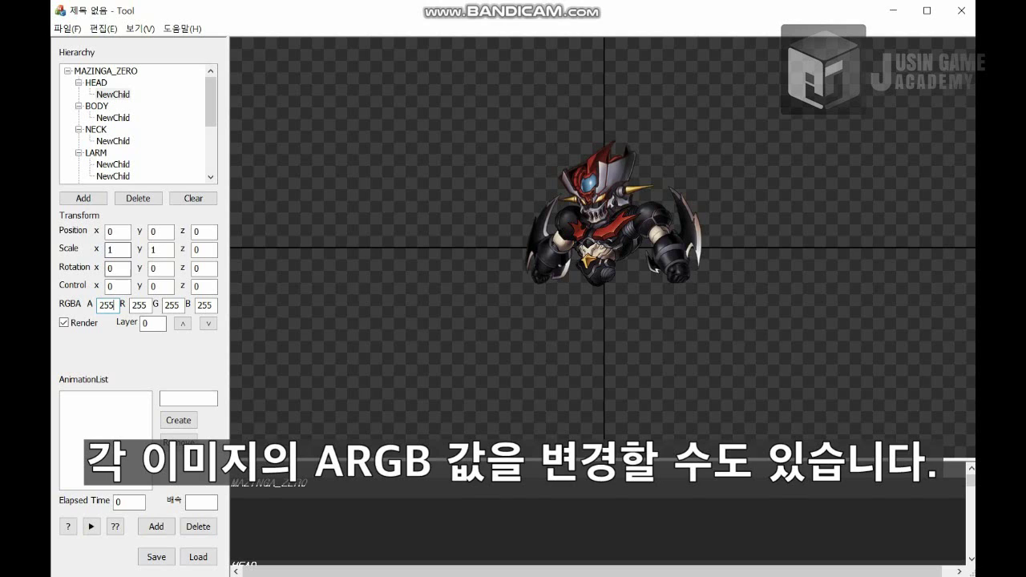
# Try a red value of 0 on the HEAD's child image, and restore red to 255.
pyautogui.press('Tab')
pyautogui.write('0')
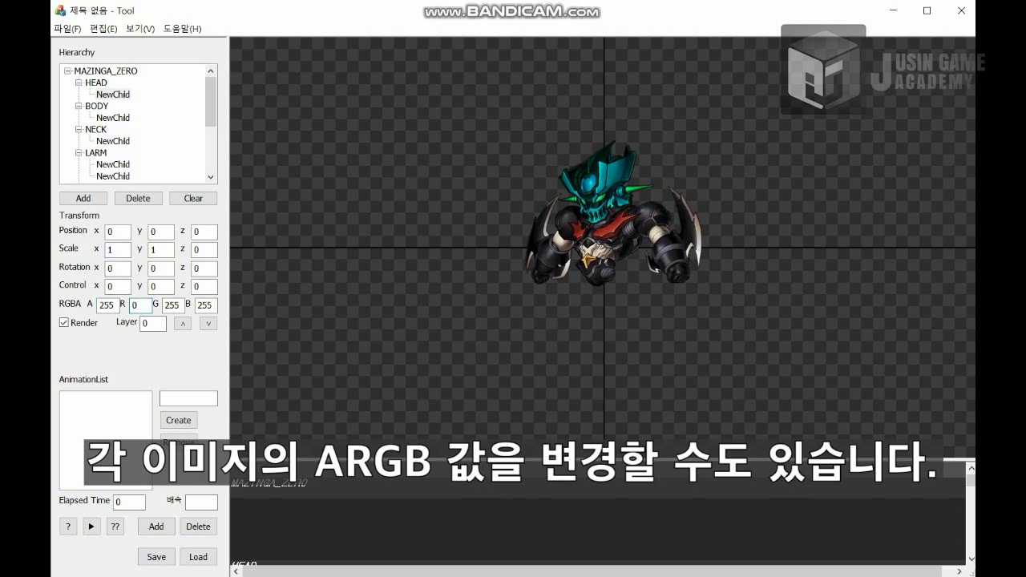
pyautogui.write('255')
pyautogui.press('Return')
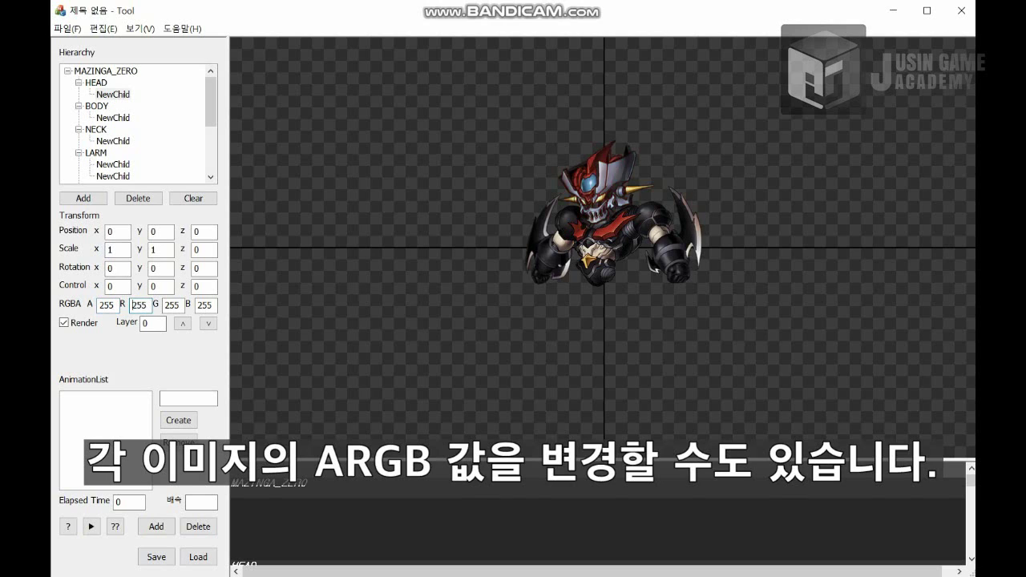
# Try a green value of 0 on the HEAD's child image, and restore green to 255.
pyautogui.press('Tab')
pyautogui.write('0')
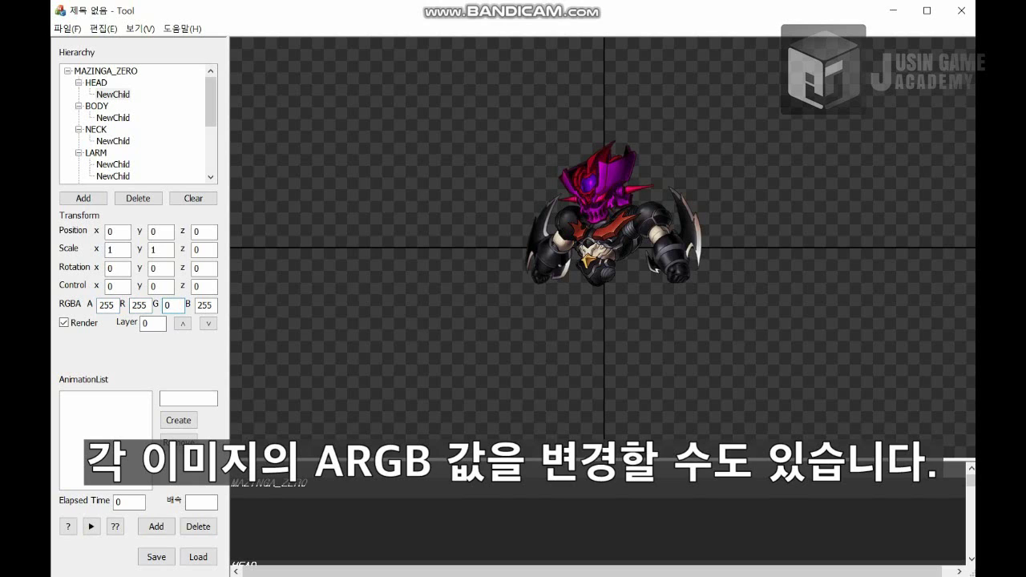
pyautogui.write('255')
pyautogui.press('Return')
# Try a blue value of 0 on the HEAD's child image, and restore blue to 255.
pyautogui.press('Tab')
pyautogui.write('0')
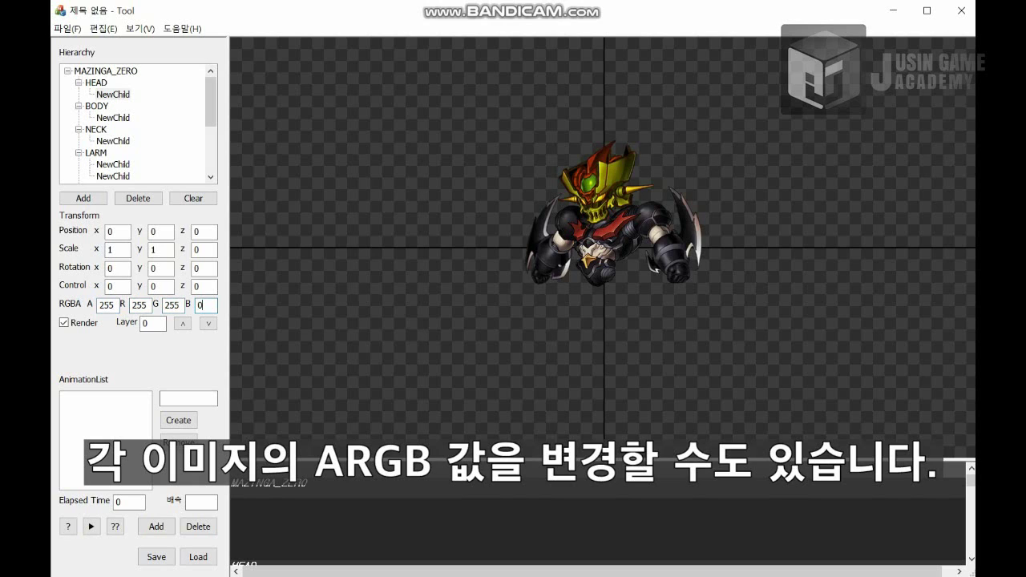
pyautogui.write('255')
pyautogui.press('Return')
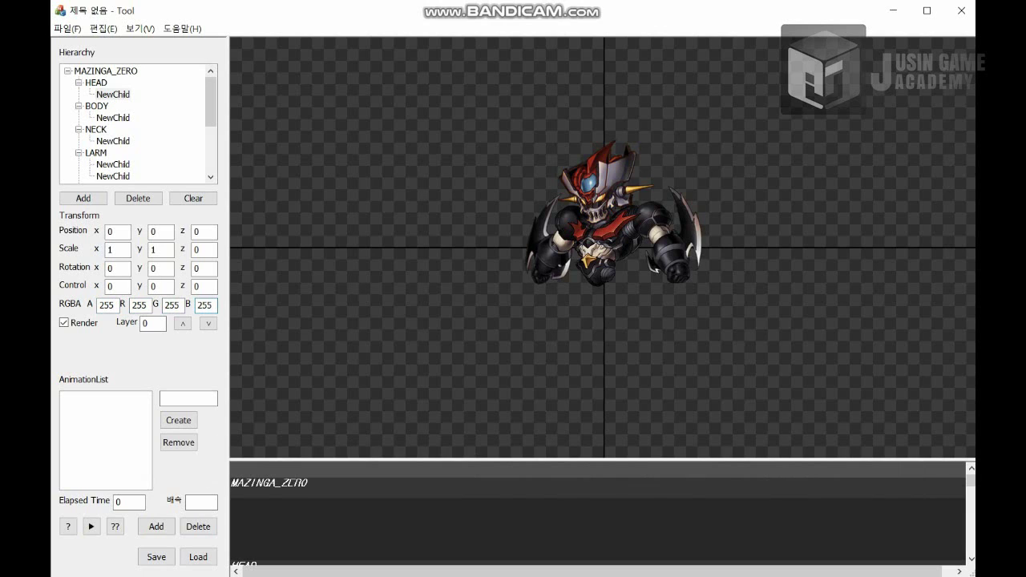
# Create an animation named MOVE and add the unit's current pose to it at elapsed time 0.
pyautogui.moveTo(210, 102); pyautogui.dragTo(211, 145)
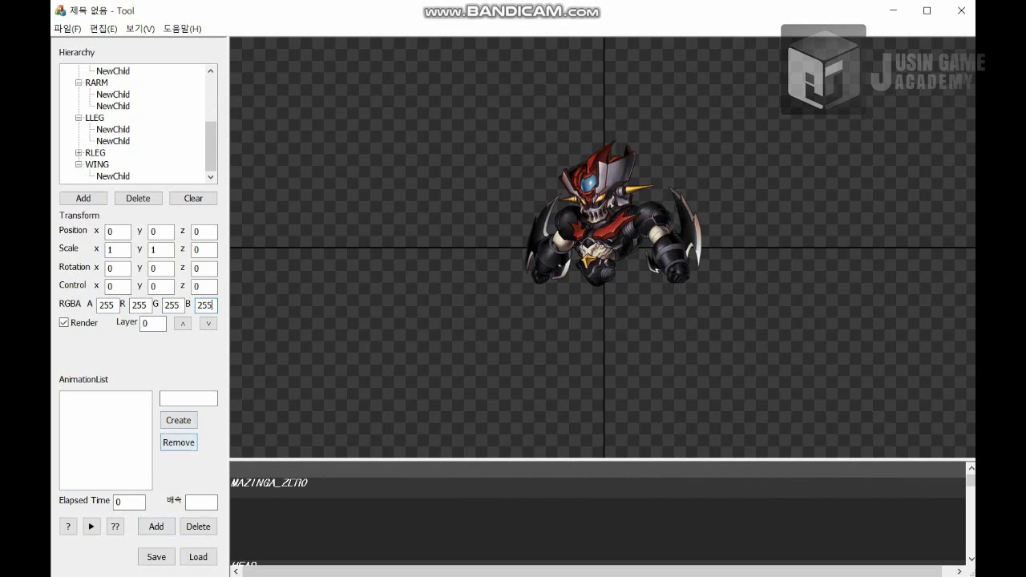
pyautogui.click(188, 398)
pyautogui.write('MOVE')
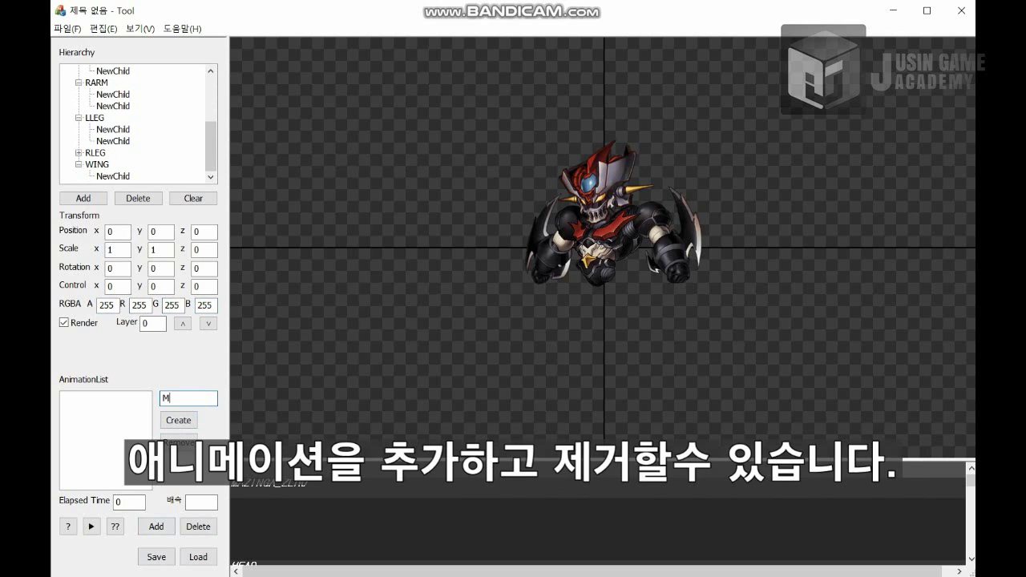
pyautogui.click(178, 420)
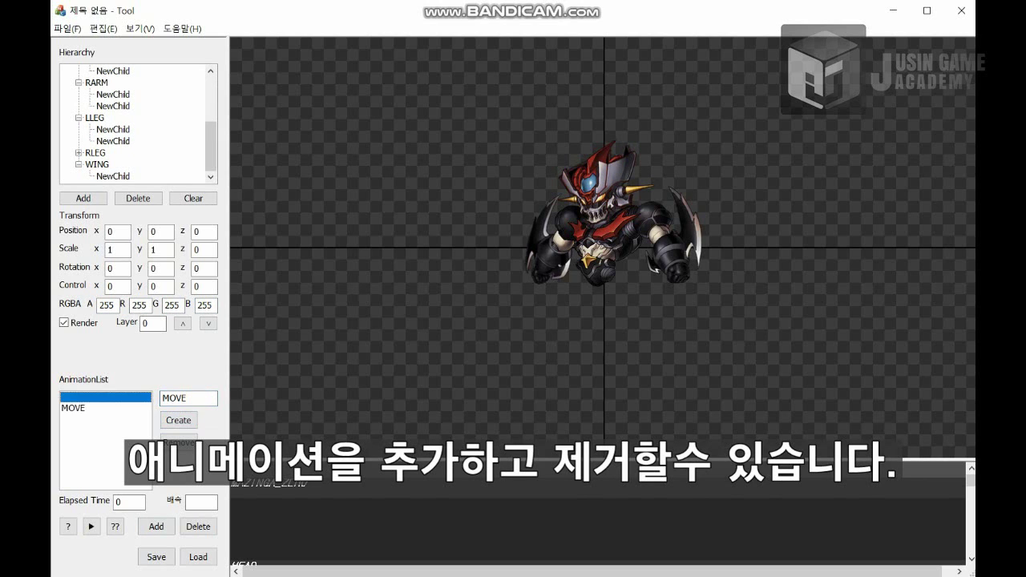
pyautogui.click(84, 397)
pyautogui.click(157, 527)
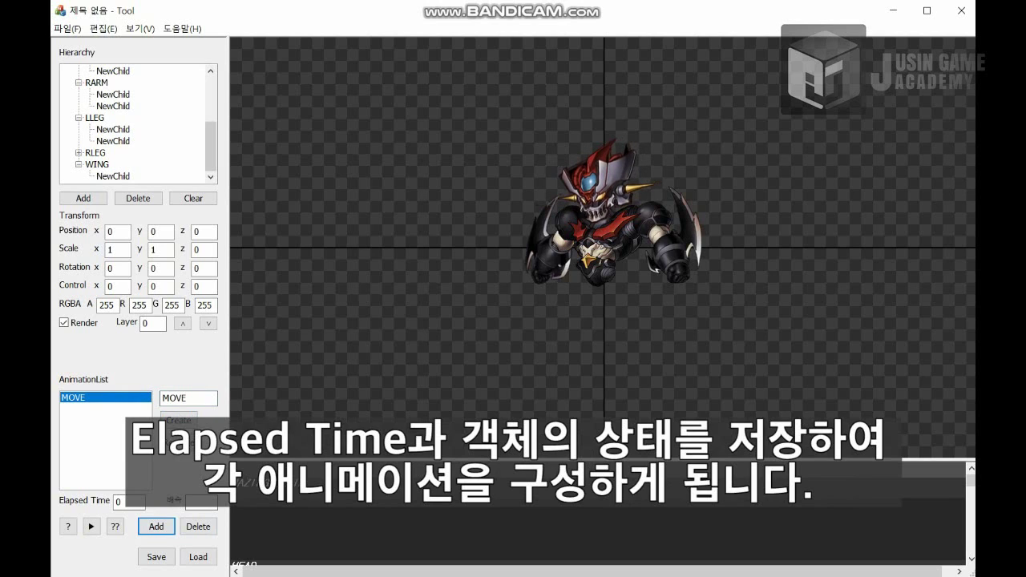
# Move the MAZINGA_ZERO root left of the canvas's vertical axis and add this pose to MOVE at elapsed time 2.
pyautogui.click(205, 286)
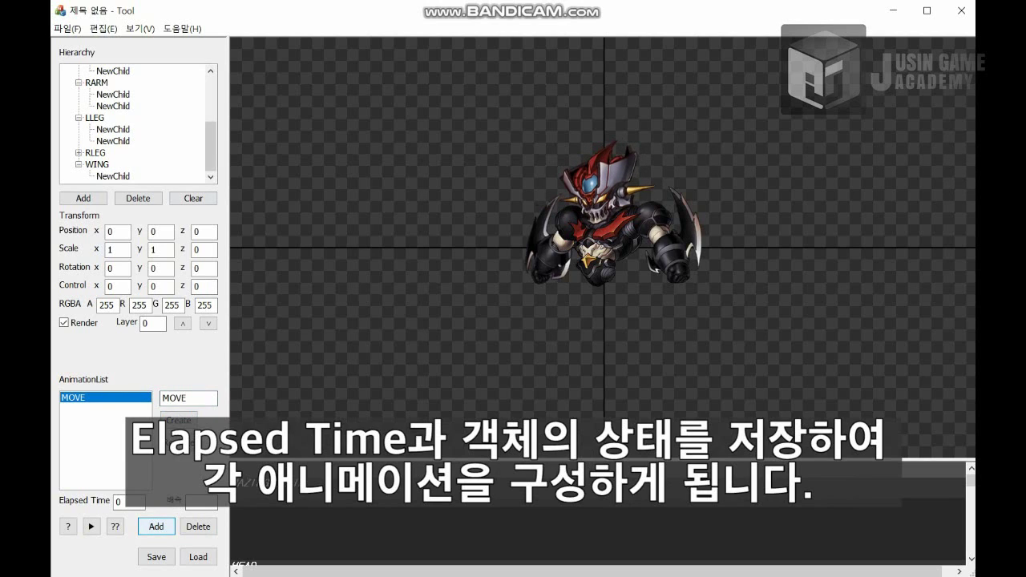
pyautogui.scroll(5, 136, 125)
pyautogui.click(96, 83)
pyautogui.click(105, 70)
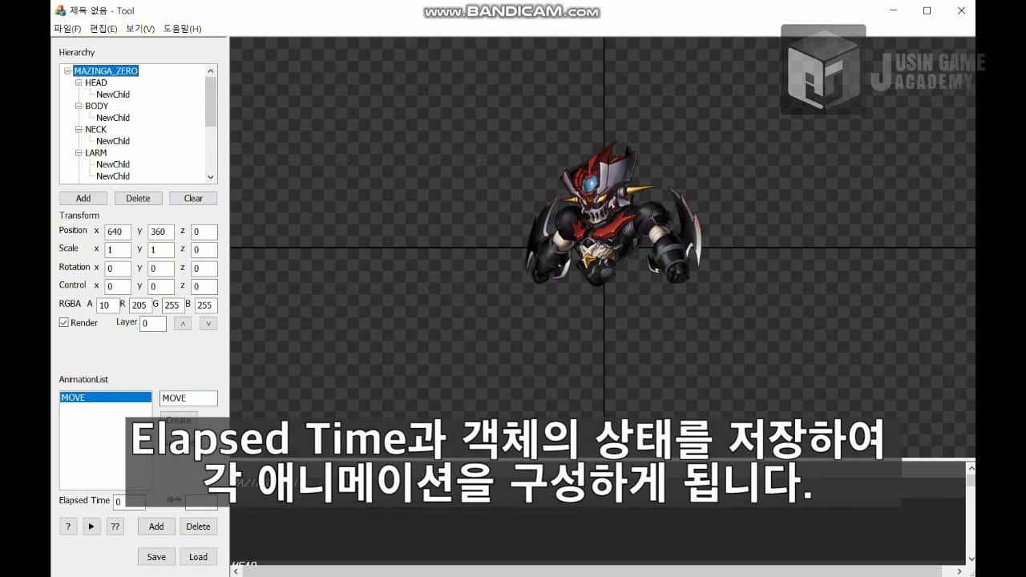
pyautogui.write('2')
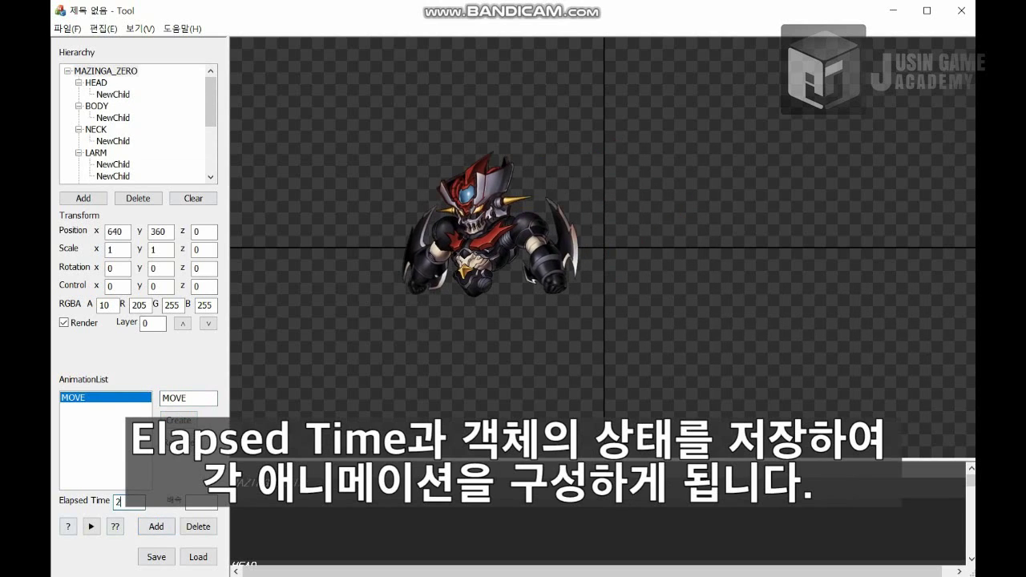
pyautogui.click(157, 527)
# Play back the MOVE animation.
pyautogui.click(68, 526)
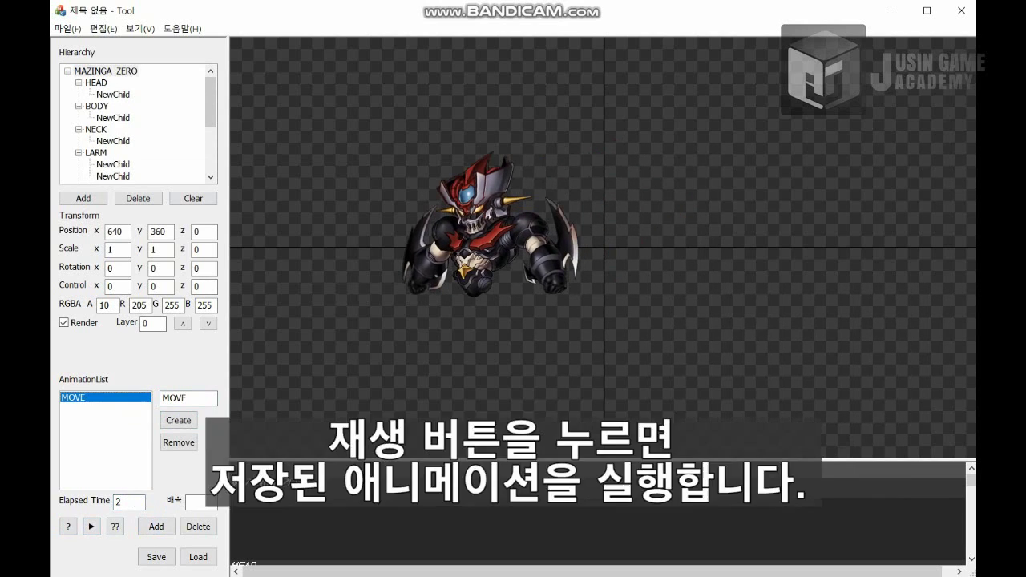
pyautogui.click(92, 527)
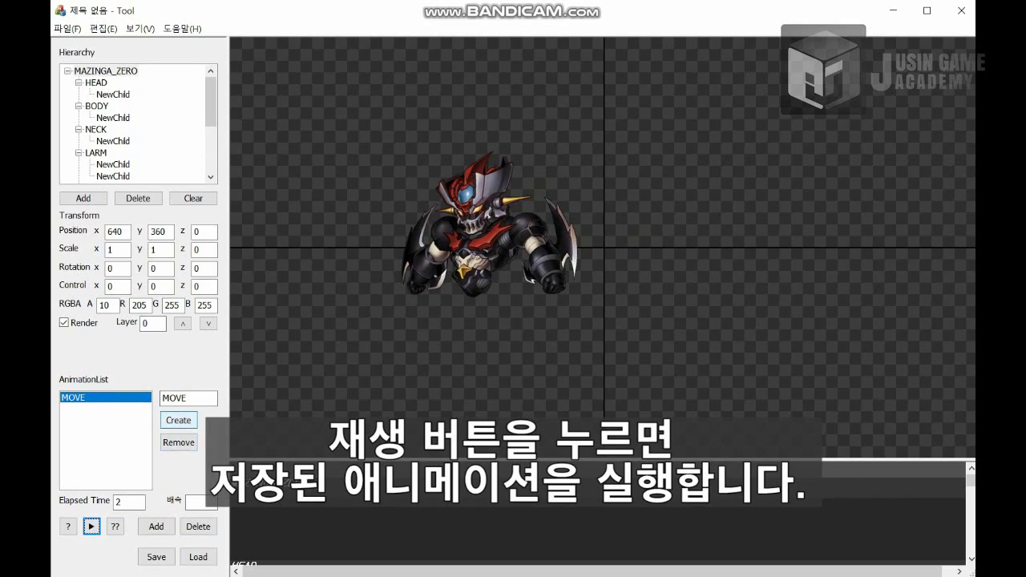
# Create a second animation named Rotate.
pyautogui.doubleClick(188, 399)
pyautogui.write('R')
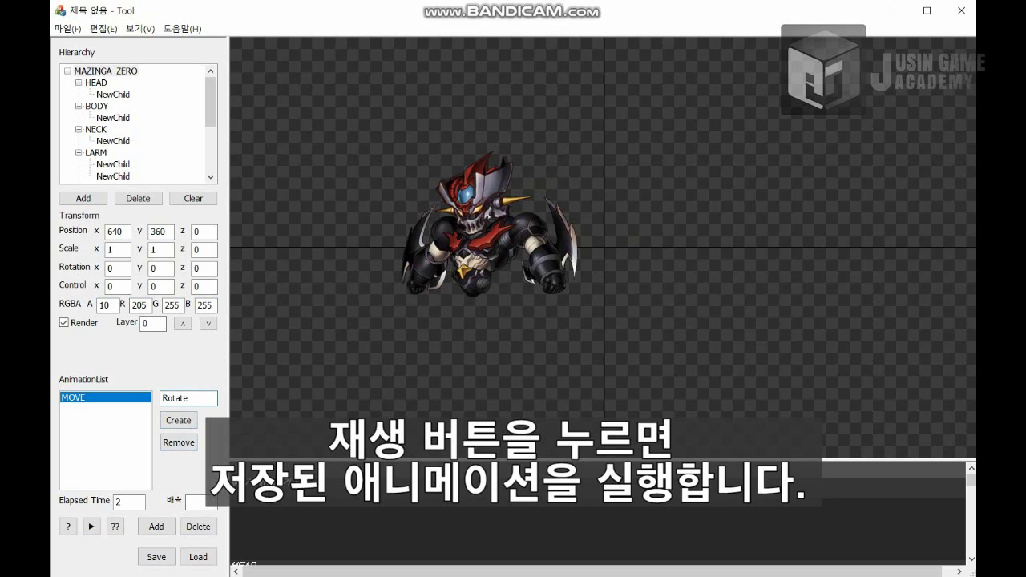
pyautogui.write('otate')
pyautogui.click(178, 420)
# Add the unit's current pose to the Rotate animation at elapsed time 2.
pyautogui.click(106, 70)
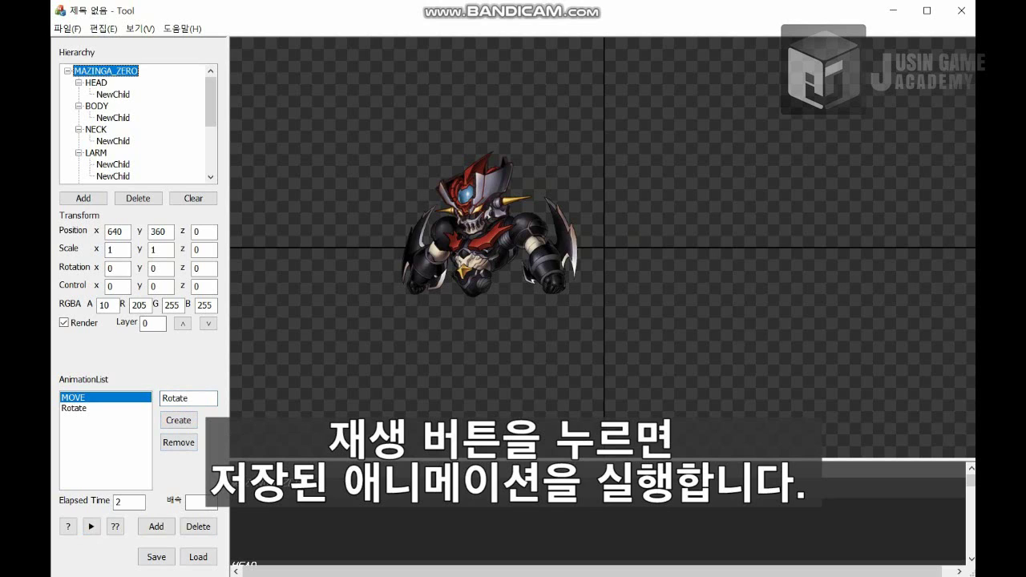
pyautogui.click(106, 397)
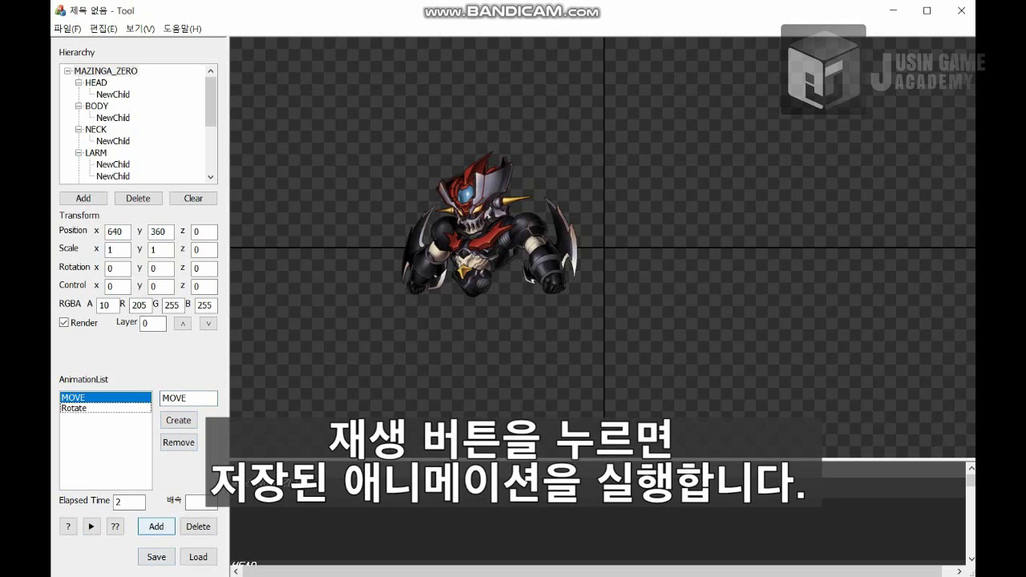
pyautogui.click(106, 408)
pyautogui.click(156, 527)
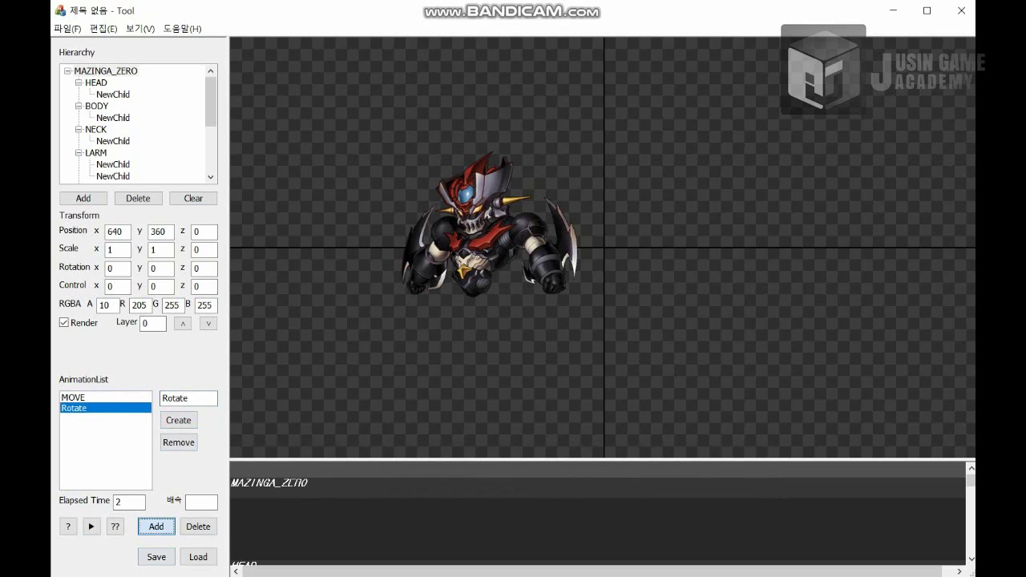
# Try adding a pose with the Z scale set to 180 to Rotate at elapsed time 5 and playing it back.
pyautogui.click(204, 250)
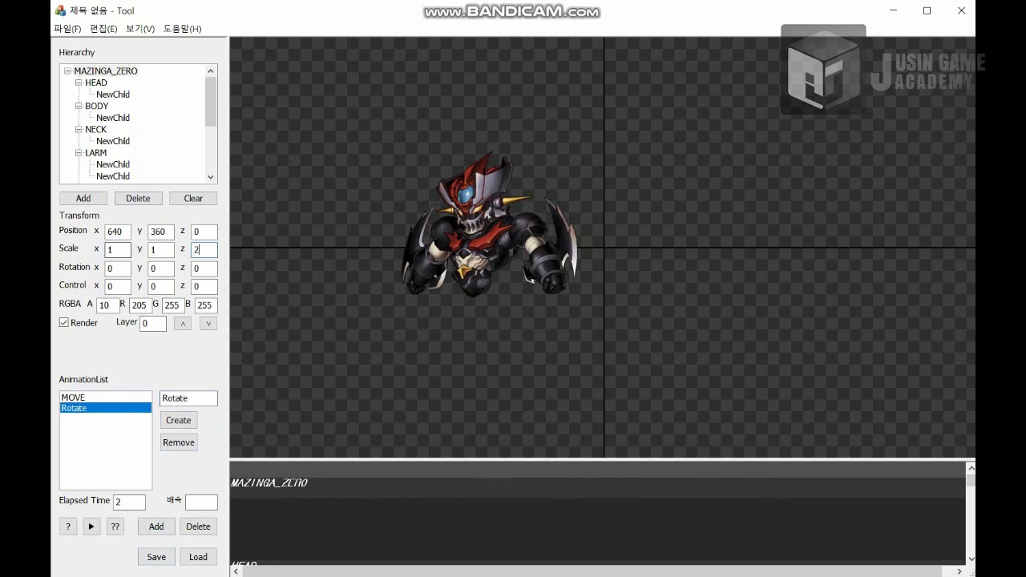
pyautogui.press('BackSpace')
pyautogui.press('BackSpace')
pyautogui.press('Tab')
pyautogui.press('Tab')
pyautogui.press('Tab')
pyautogui.press('Tab')
pyautogui.write('5')
pyautogui.press('Tab')
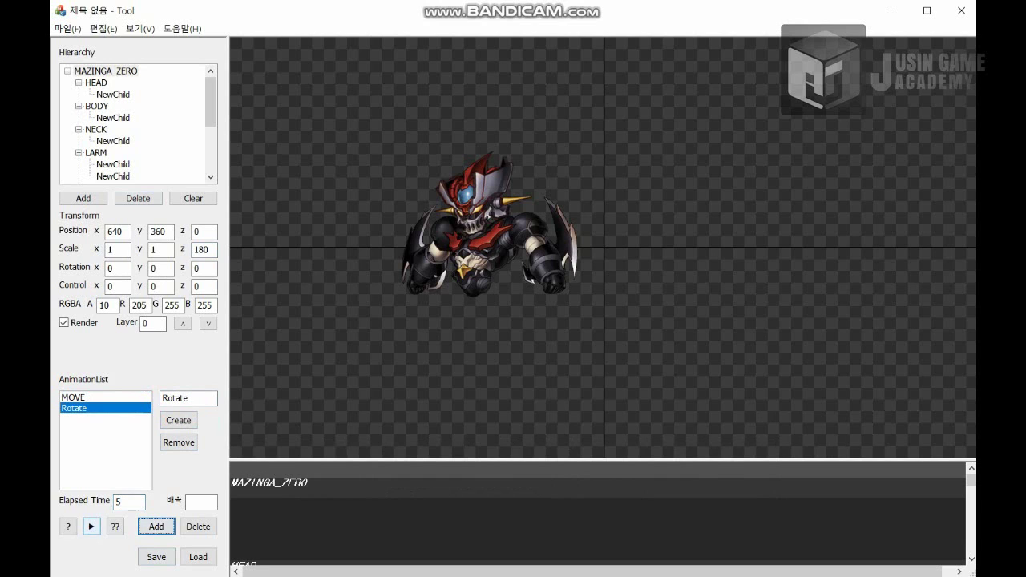
pyautogui.click(92, 527)
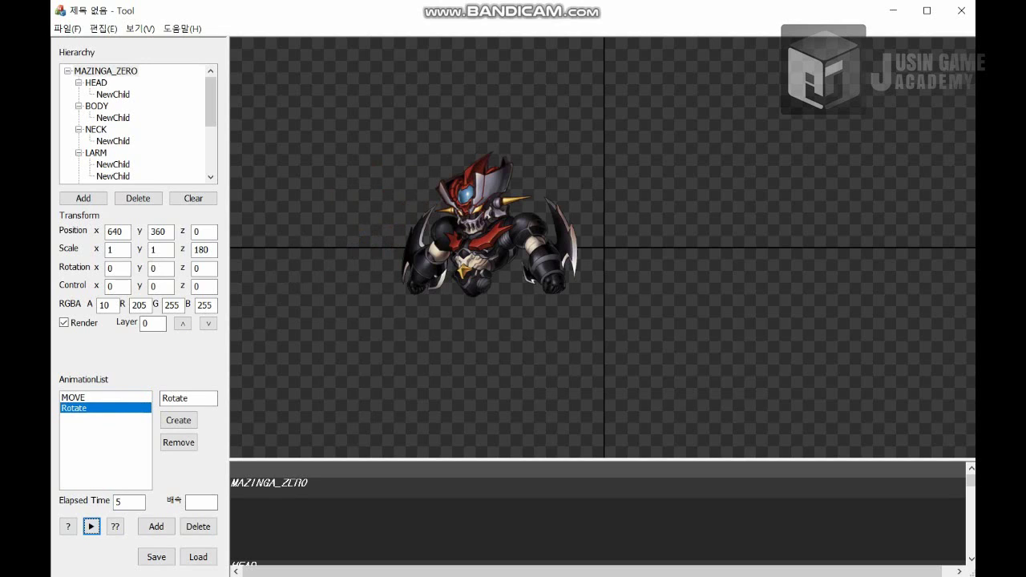
# Remove and recreate the Rotate animation, adding the current pose to it at elapsed time 0.
pyautogui.click(179, 443)
pyautogui.press('space')
pyautogui.press('Tab')
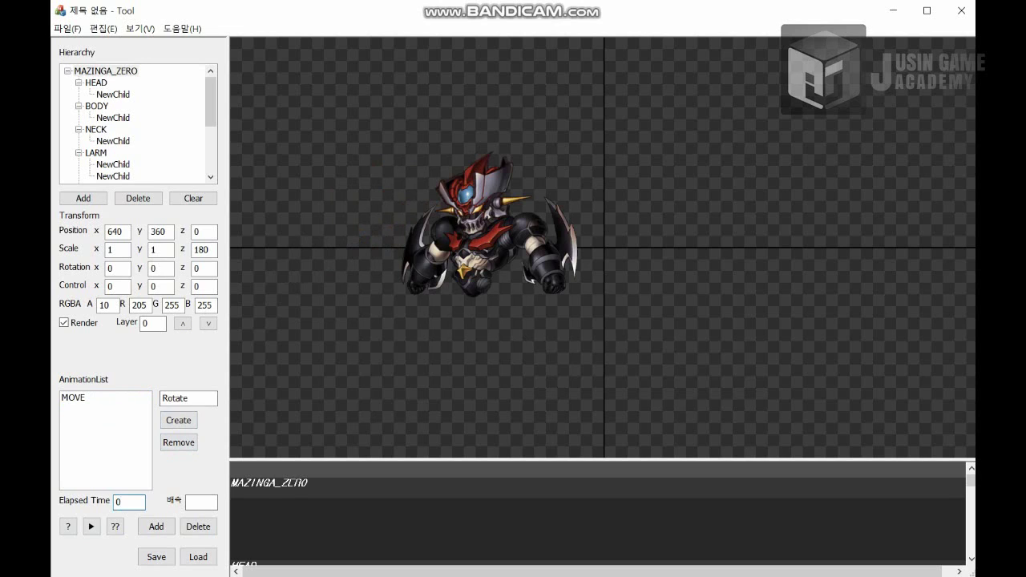
pyautogui.click(178, 420)
pyautogui.click(106, 408)
pyautogui.click(156, 527)
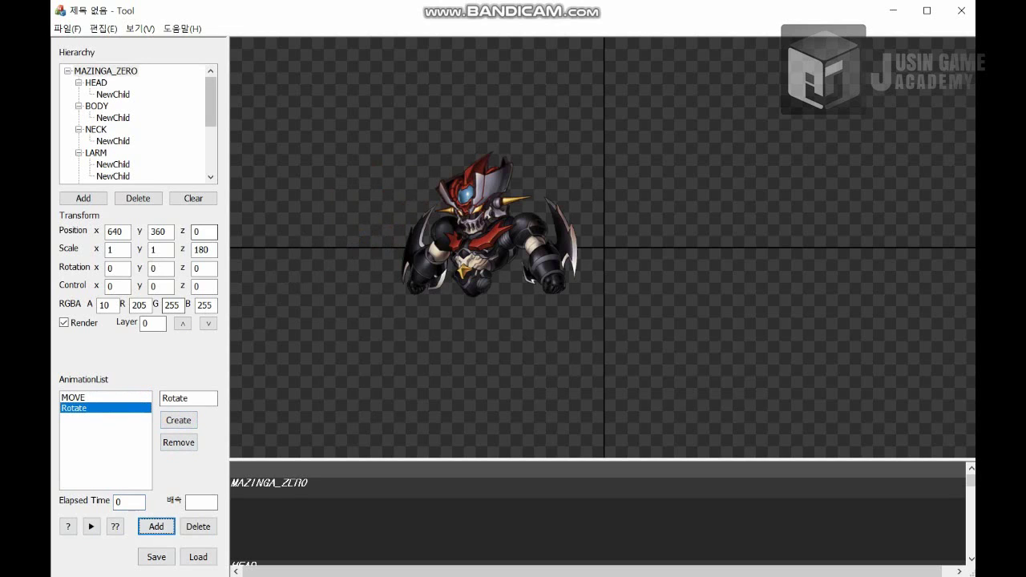
# Set the MAZINGA_ZERO root's Z scale to 0 and its Z rotation to 180.
pyautogui.click(204, 249)
pyautogui.press('Return')
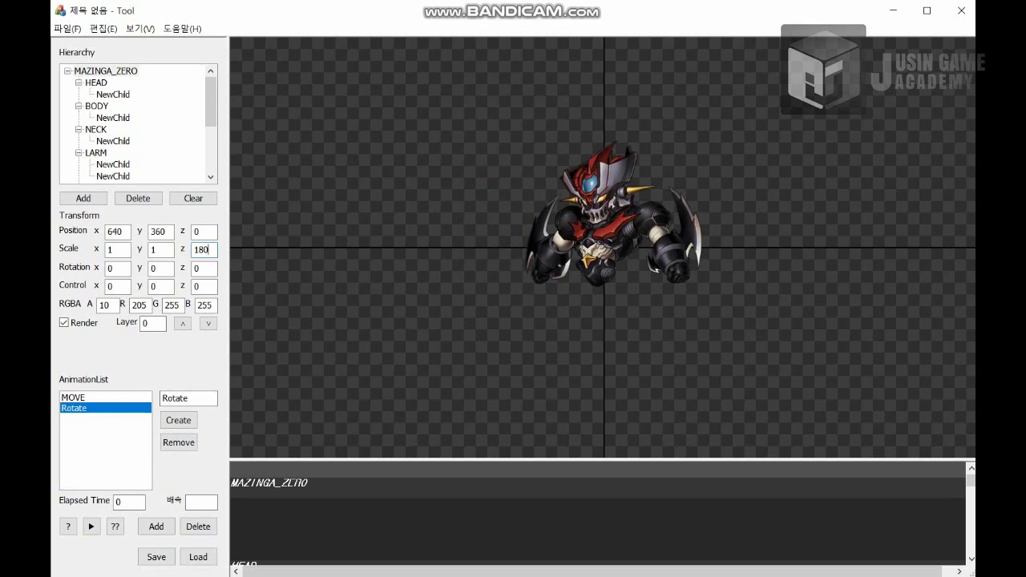
pyautogui.hotkey('shift', 'Home')
pyautogui.write('0')
pyautogui.press('Tab')
pyautogui.press('Return')
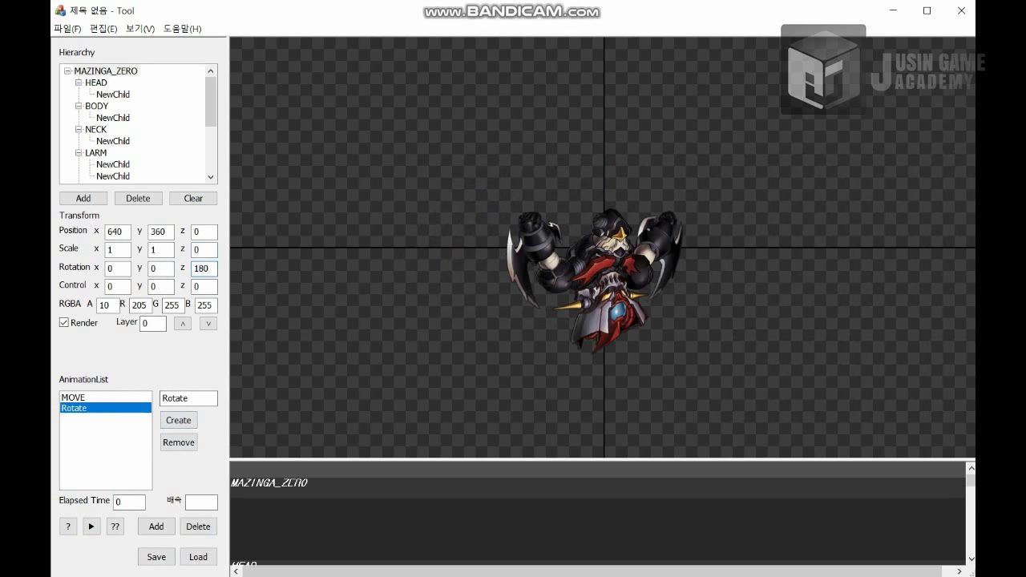
# Add the rotated pose to the Rotate animation at elapsed time 2 and play the animation back.
pyautogui.press('Tab')
pyautogui.write('2')
pyautogui.press('Return')
pyautogui.hotkey('shift', 'Tab')
pyautogui.hotkey('shift', 'Tab')
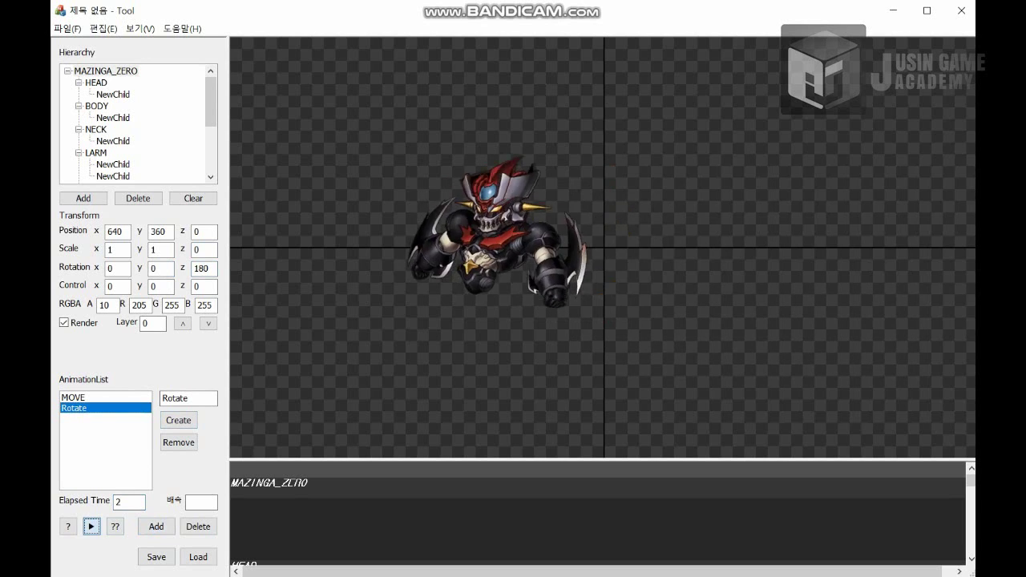
pyautogui.press('Return')
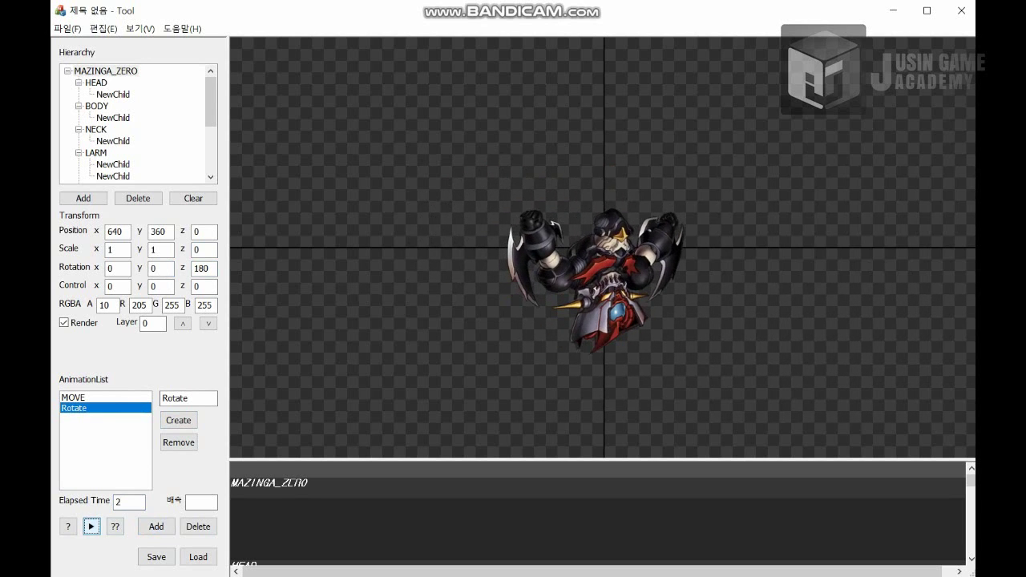
# Save the unit and its animations over the existing TEST.bin file in the Animation folder.
pyautogui.press('Tab')
pyautogui.press('Tab')
pyautogui.press('Tab')
pyautogui.press('Tab')
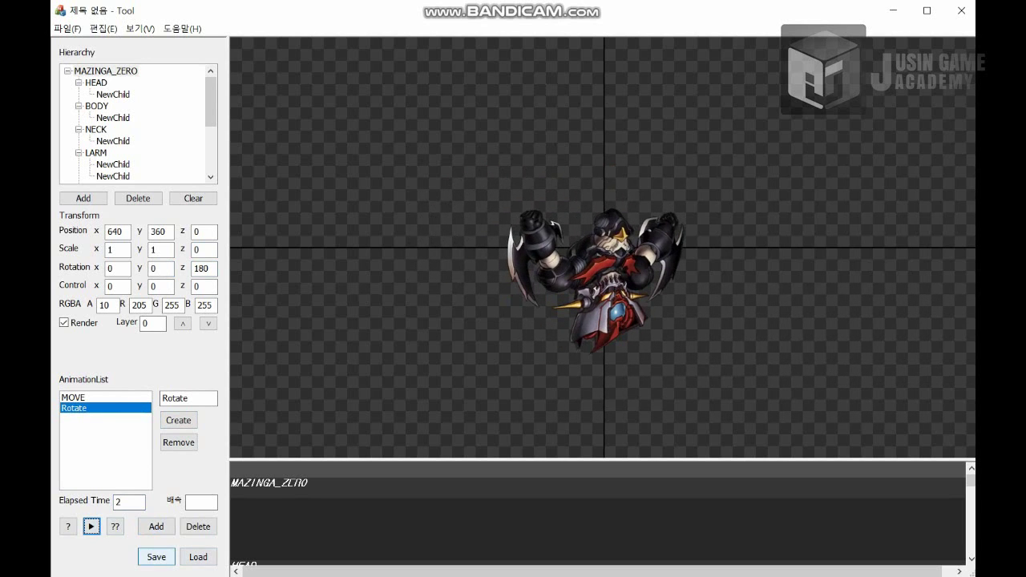
pyautogui.press('Return')
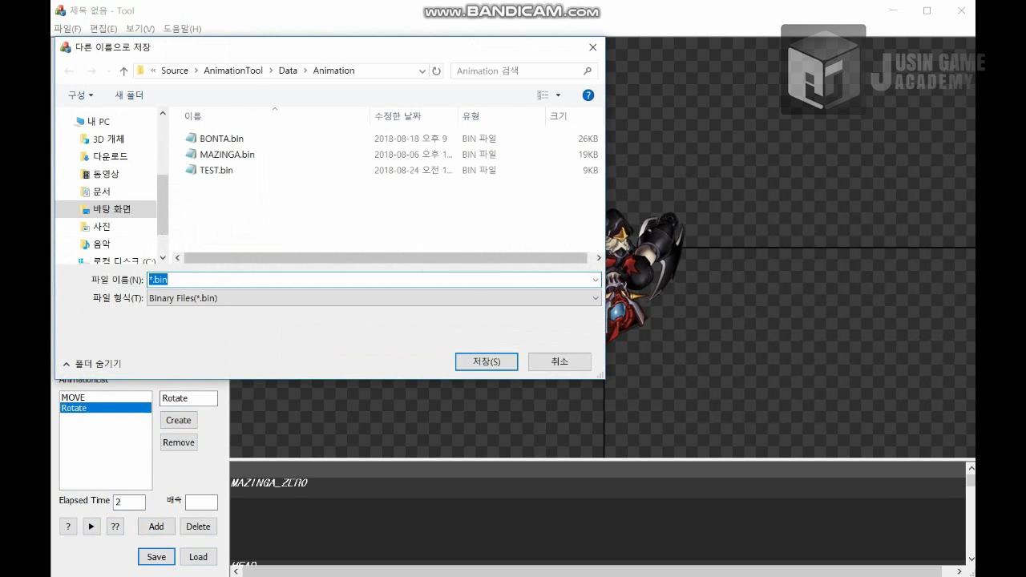
pyautogui.click(217, 170)
pyautogui.press('Return')
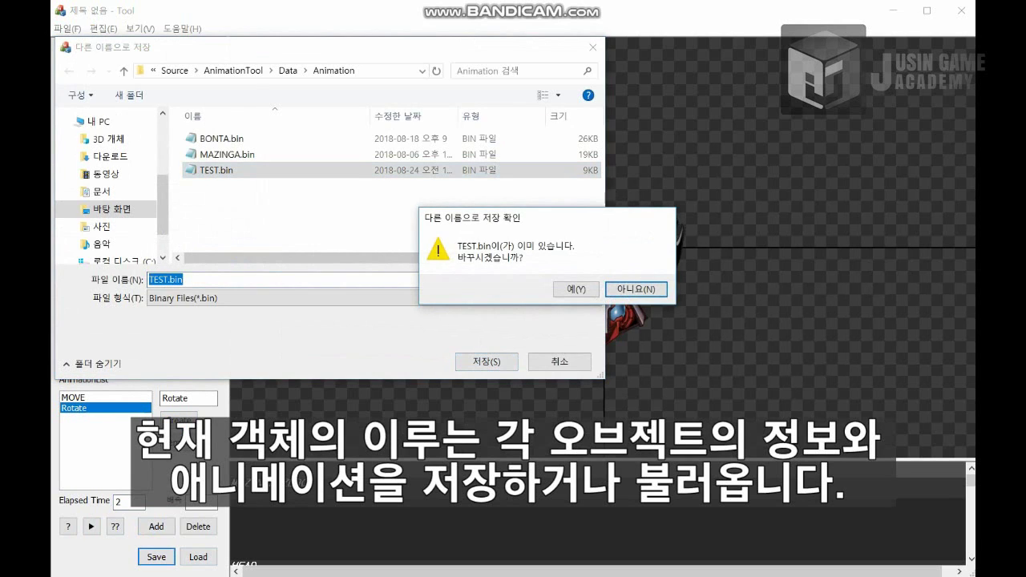
pyautogui.press('Left')
pyautogui.press('Return')
# Load the BONTA.bin file from the Animation folder.
pyautogui.press('Tab')
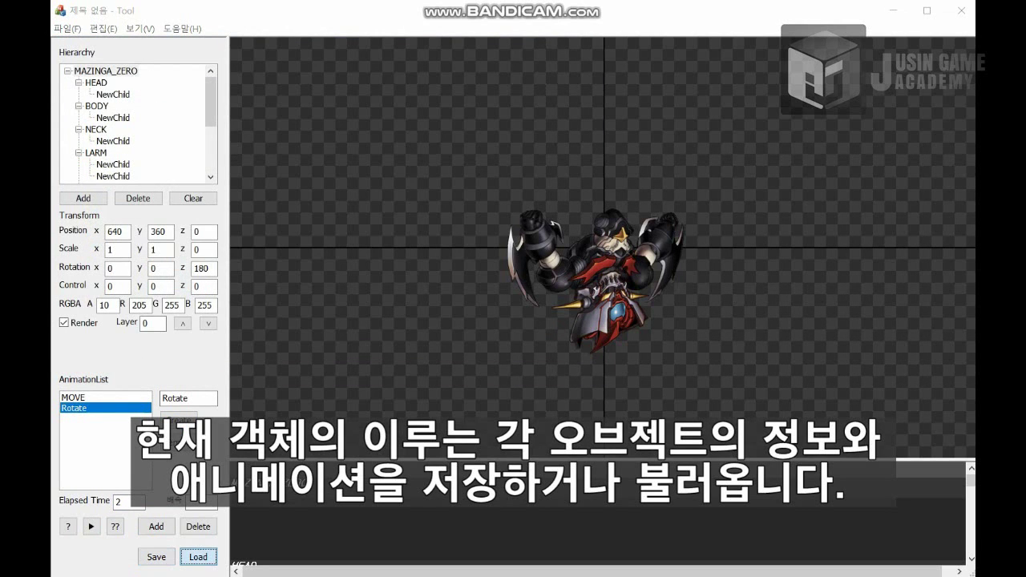
pyautogui.press('Return')
pyautogui.press('Up')
pyautogui.press('Up')
pyautogui.press('Return')
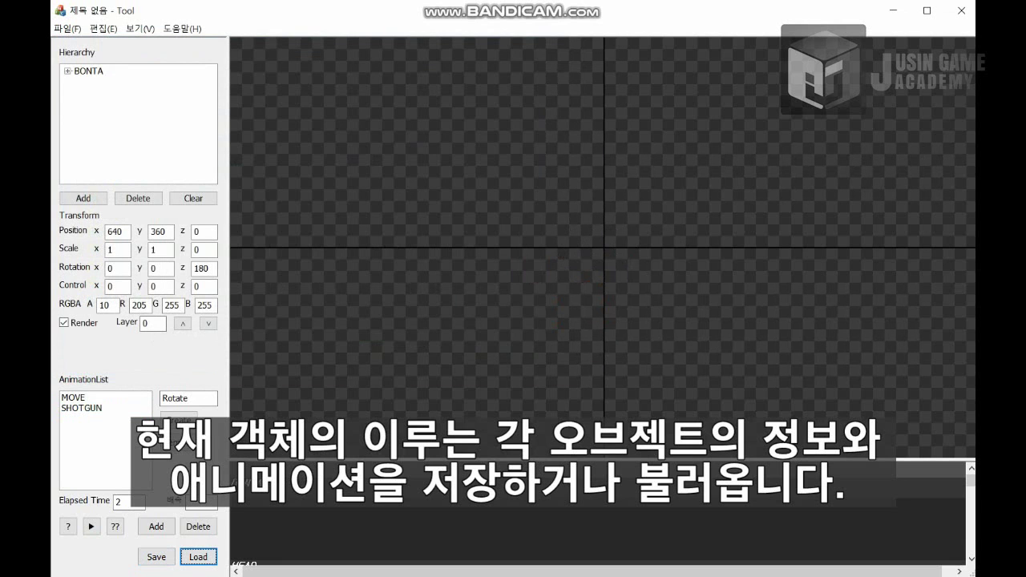
# Load the saved TEST.bin file in place of BONTA.
pyautogui.press('Return')
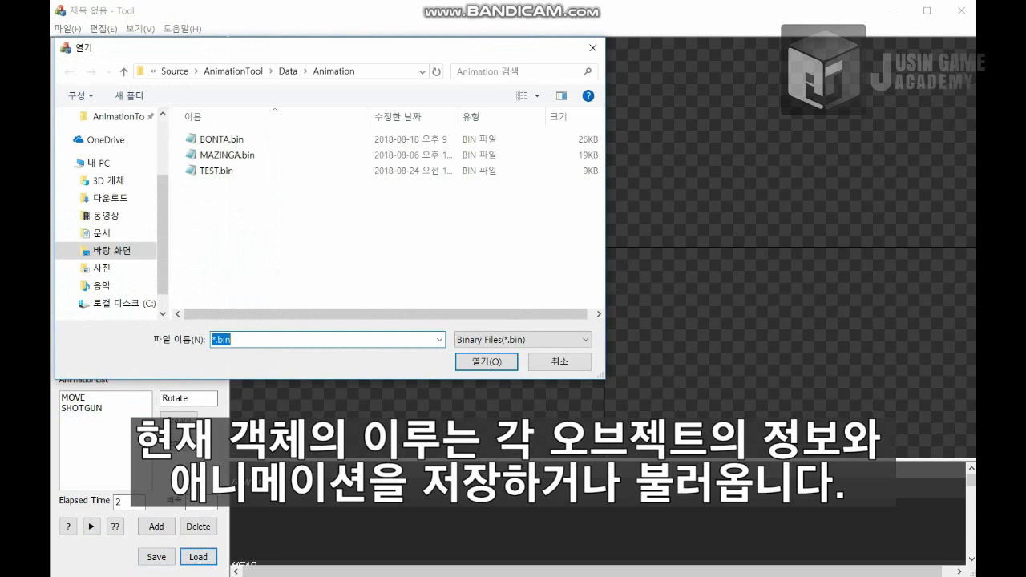
pyautogui.click(217, 171)
pyautogui.press('Return')
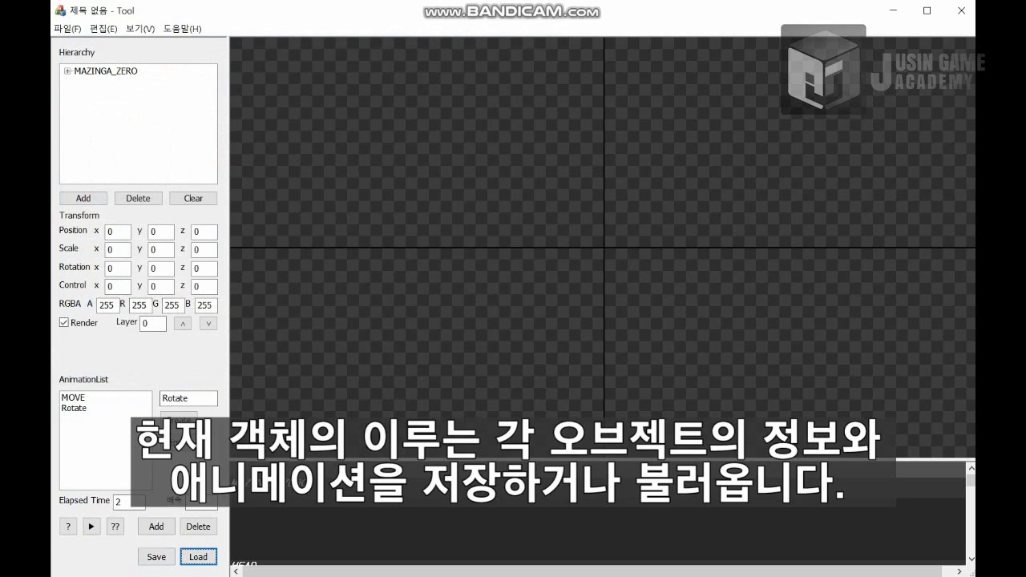
# Play back the MOVE and Rotate animations of the reloaded MAZINGA_ZERO unit.
pyautogui.click(73, 397)
pyautogui.click(91, 526)
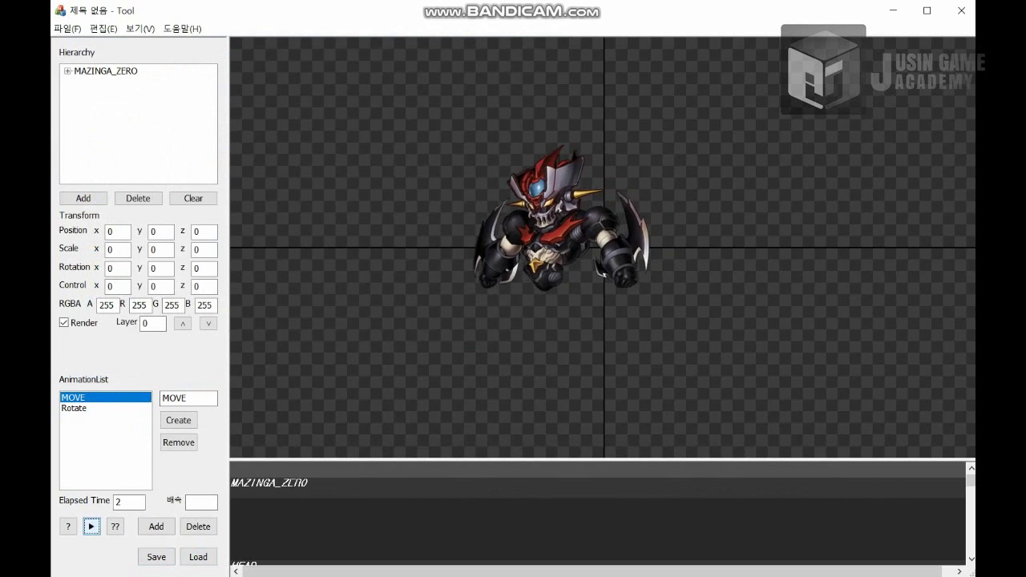
pyautogui.click(73, 408)
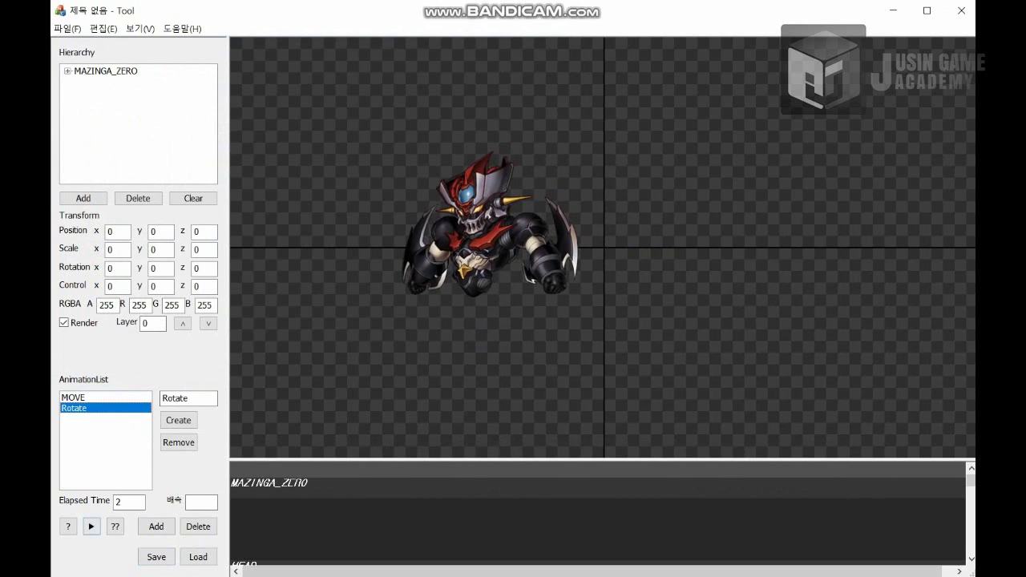
pyautogui.click(91, 527)
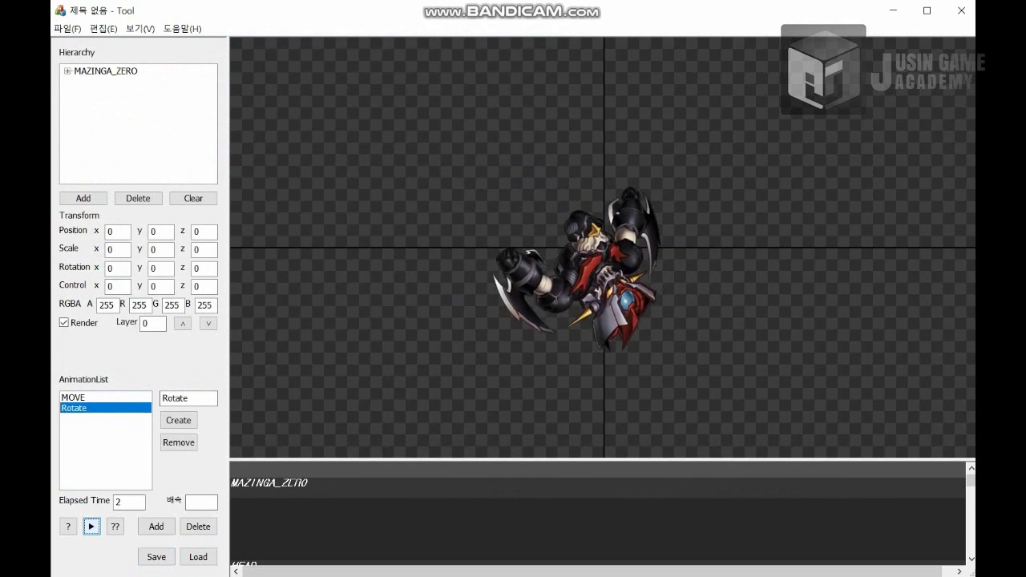
# Load the prebuilt MAZINGA.bin file and play back its MOVE and ATTACK animations.
pyautogui.click(198, 557)
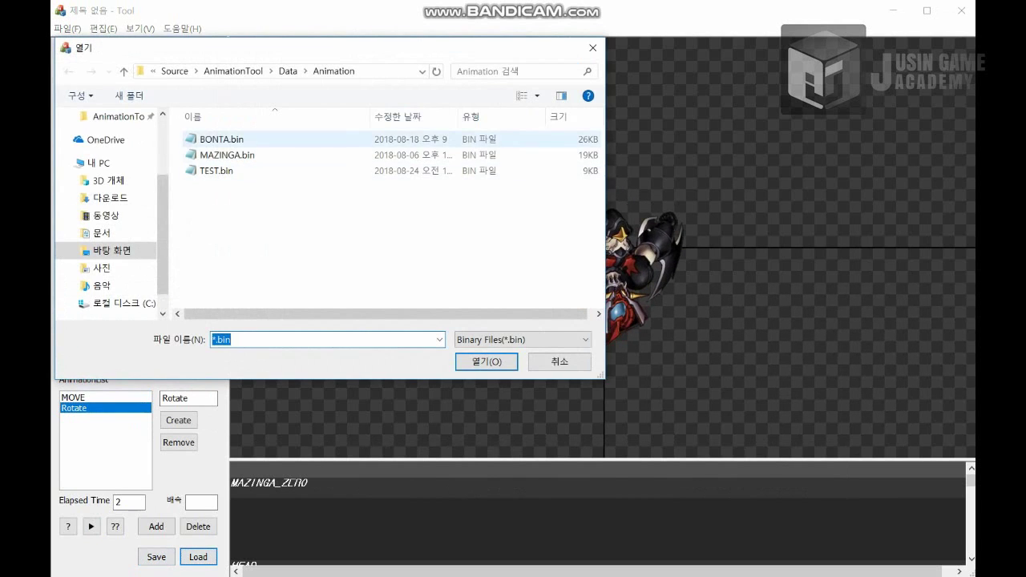
pyautogui.doubleClick(226, 155)
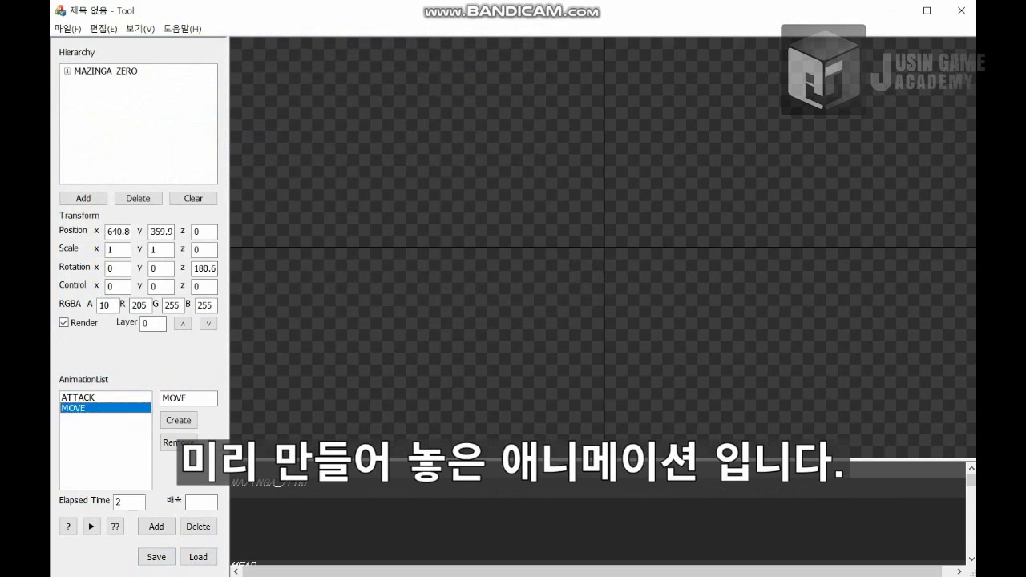
pyautogui.click(92, 527)
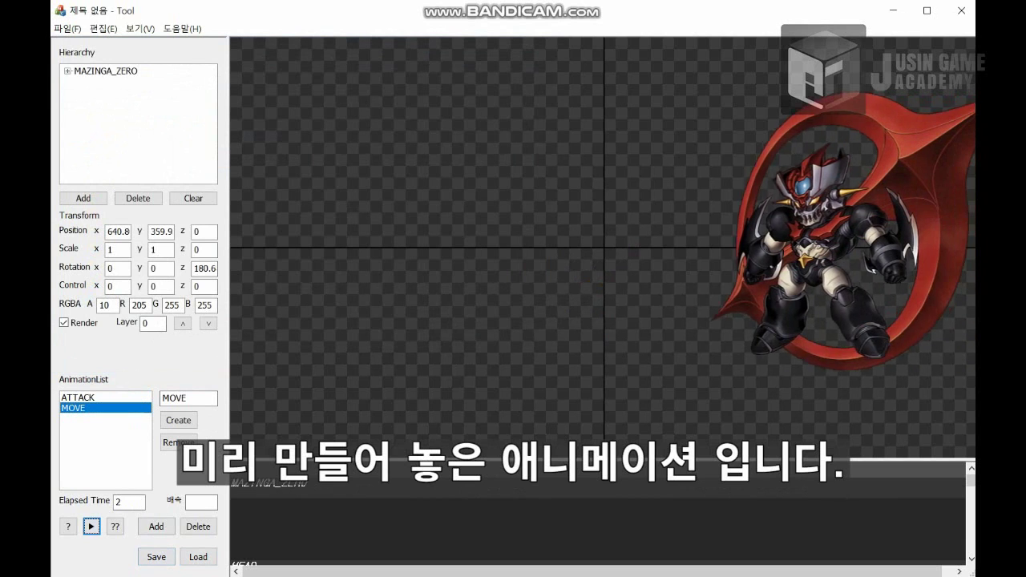
pyautogui.click(78, 397)
pyautogui.click(92, 527)
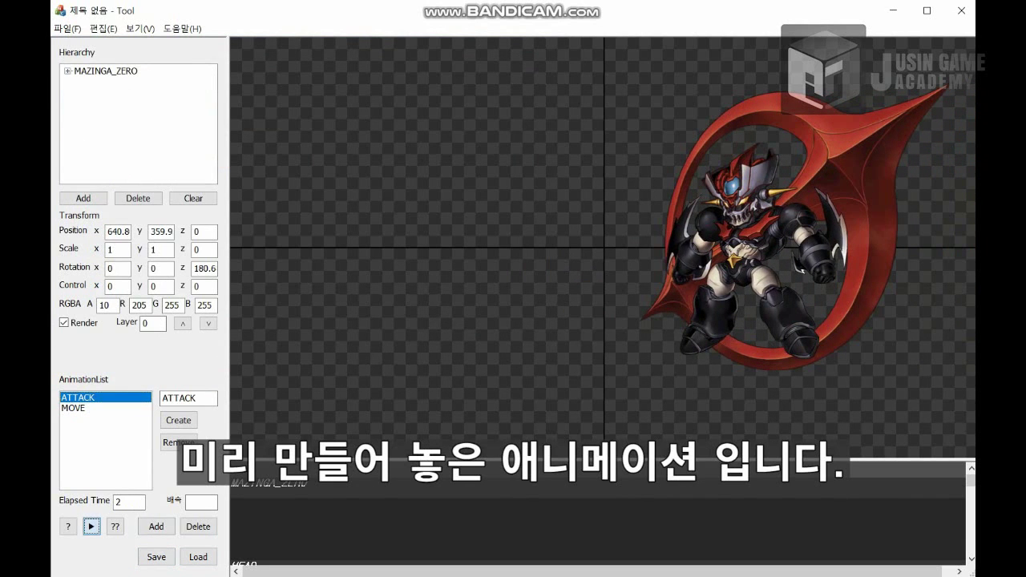